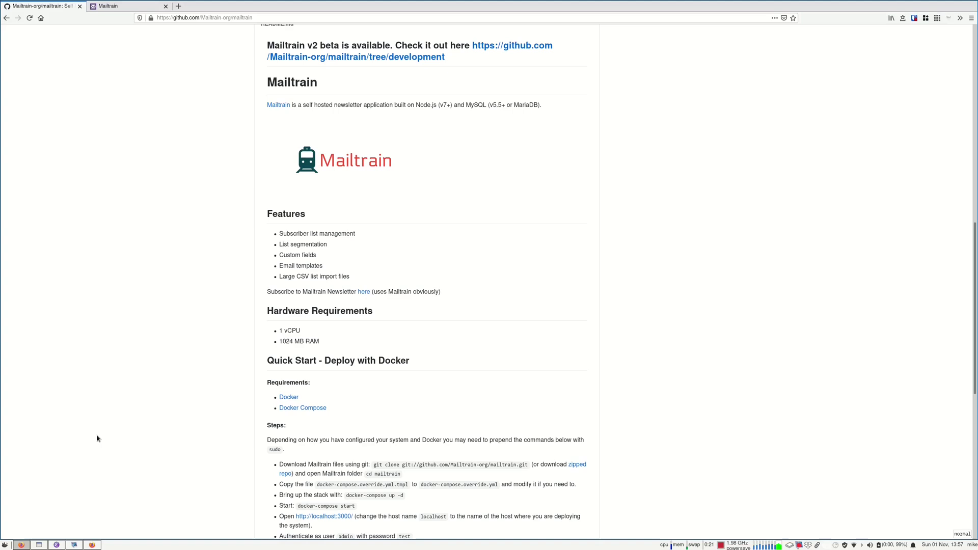
Review the README's Hardware Requirements, highlighting the section and the memory requirement line
scroll(236, 249, up, 5)
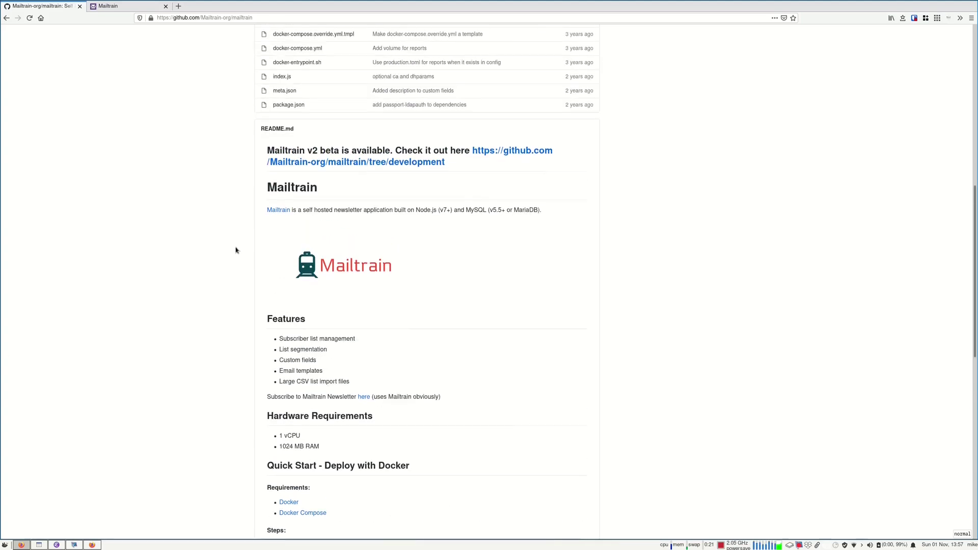
scroll(232, 269, down, 3)
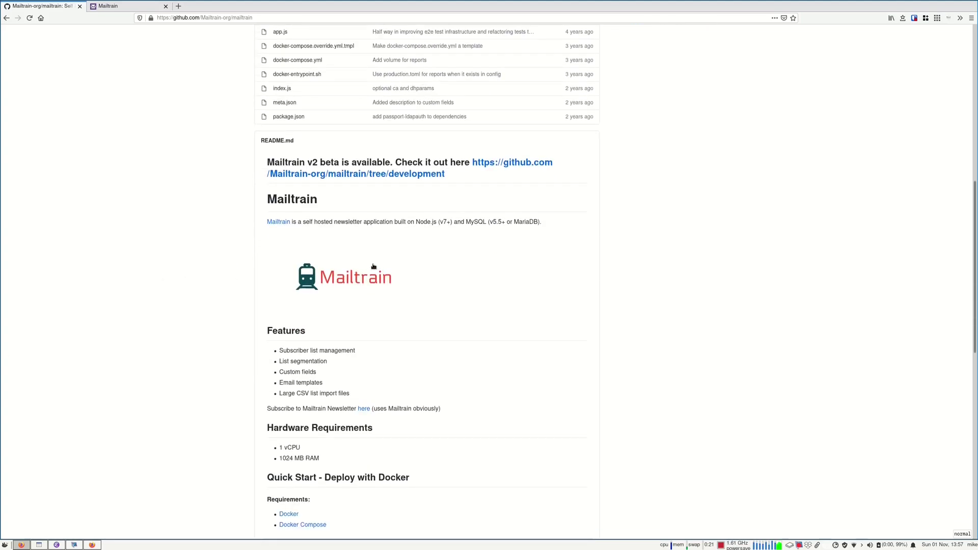
scroll(350, 276, up, 3)
scroll(218, 339, down, 2)
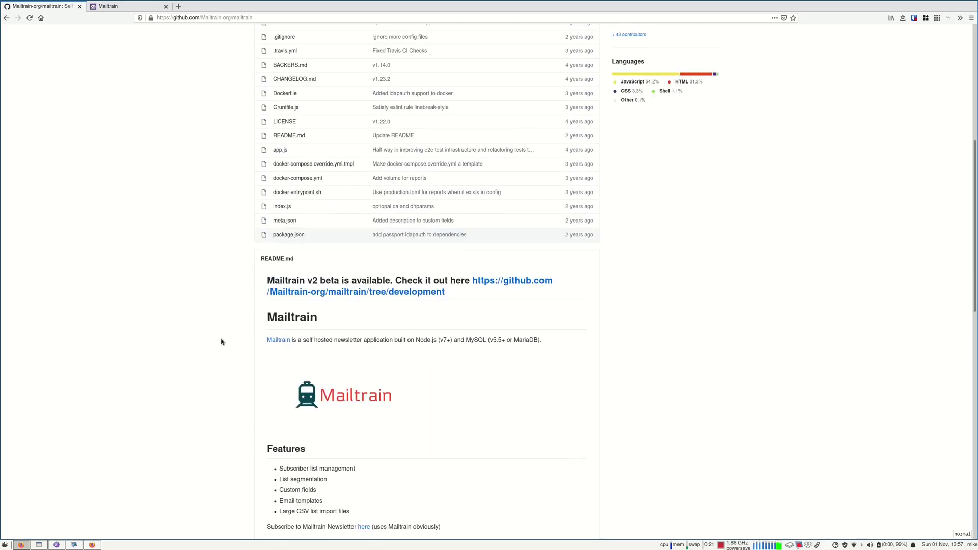
scroll(206, 342, down, 2)
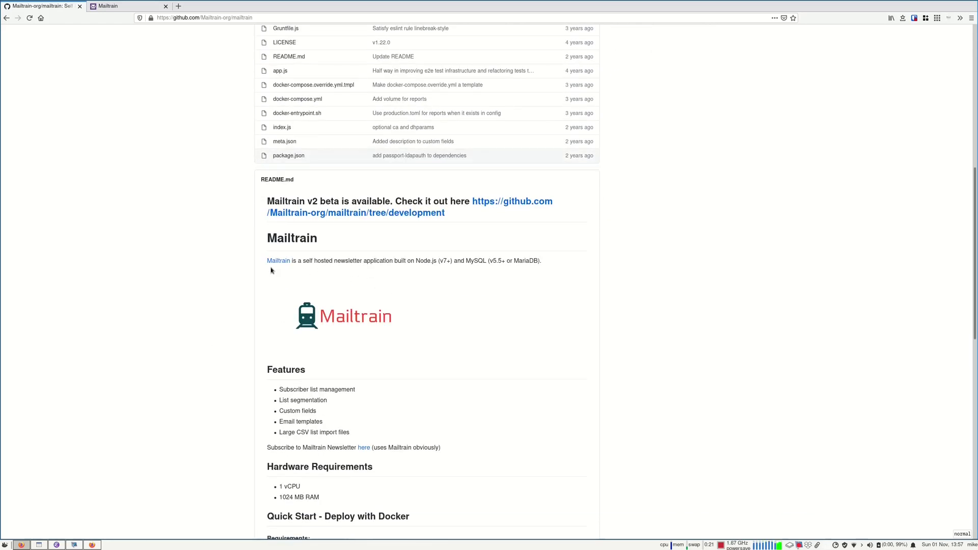
scroll(140, 383, down, 5)
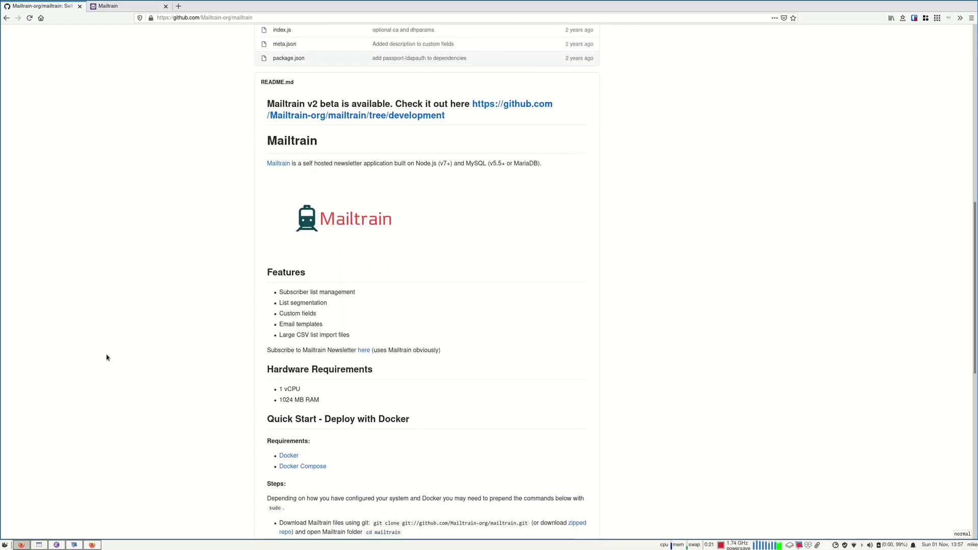
drag(282, 274, 340, 273)
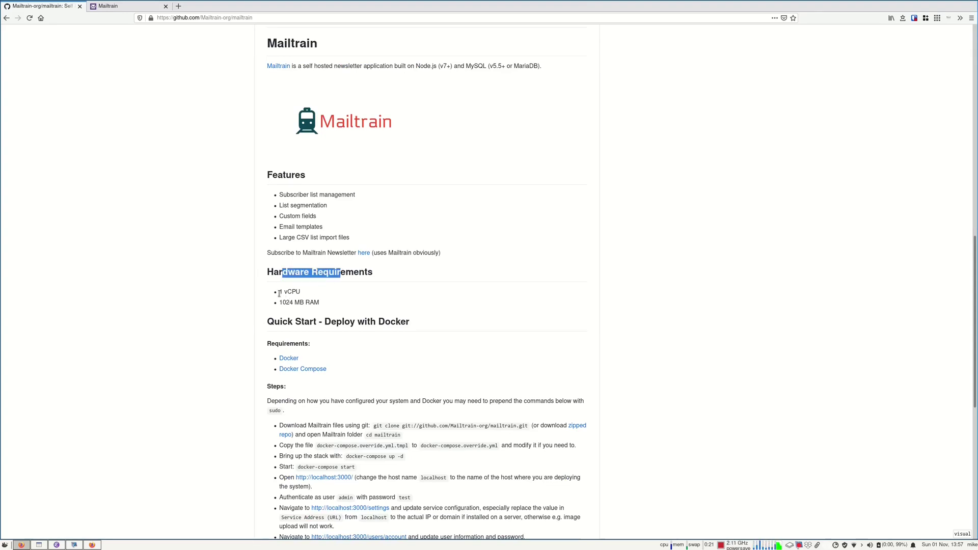
drag(280, 294, 323, 306)
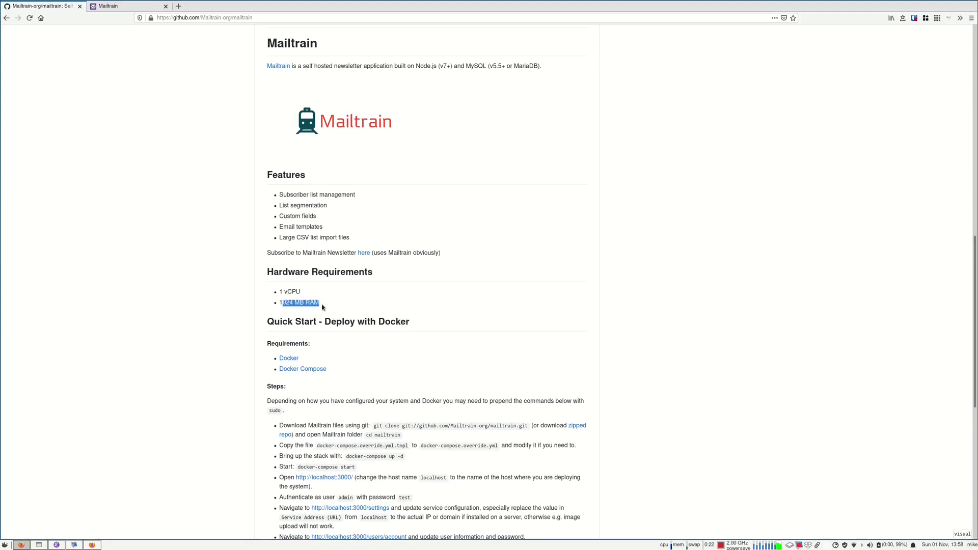
Scroll down to the Docker quick start, then start a new browser tab
scroll(301, 356, down, 3)
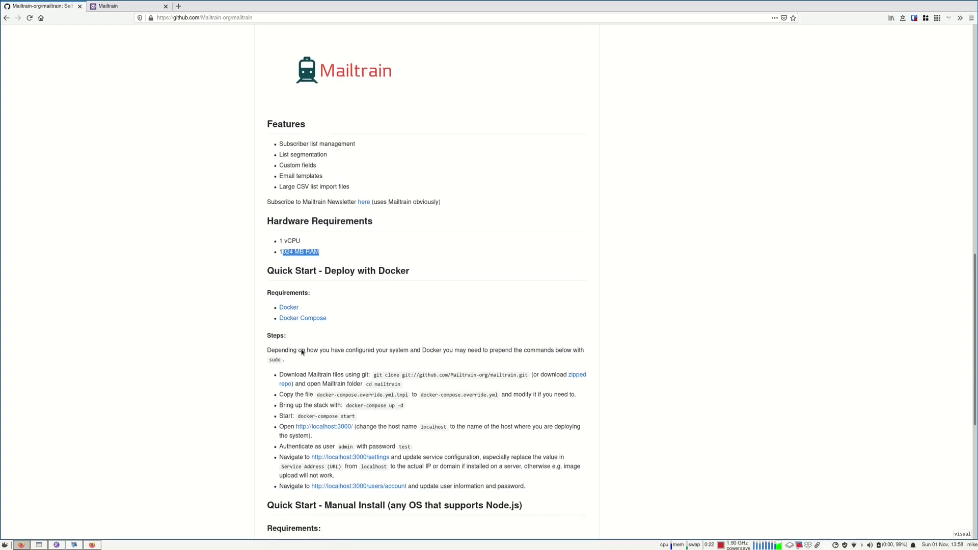
scroll(321, 269, down, 3)
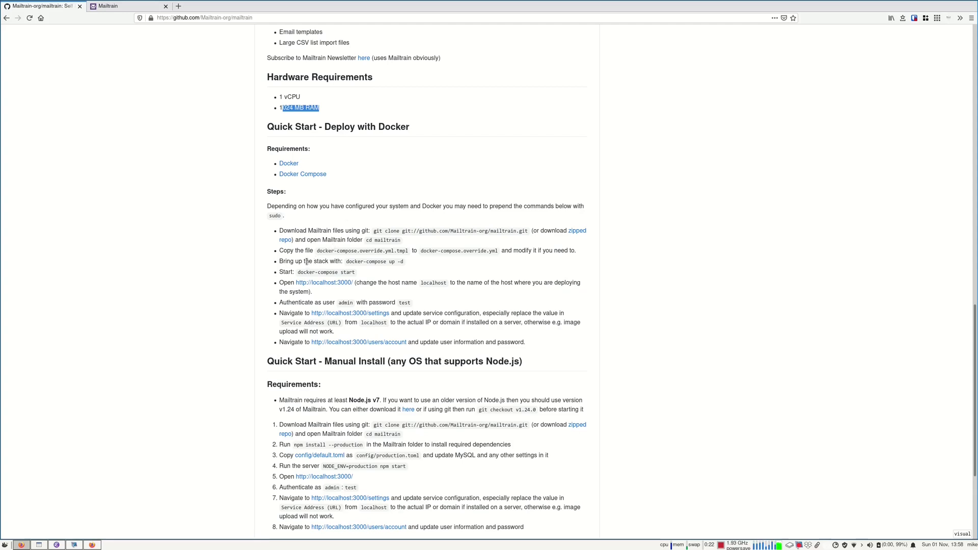
scroll(298, 301, up, 2)
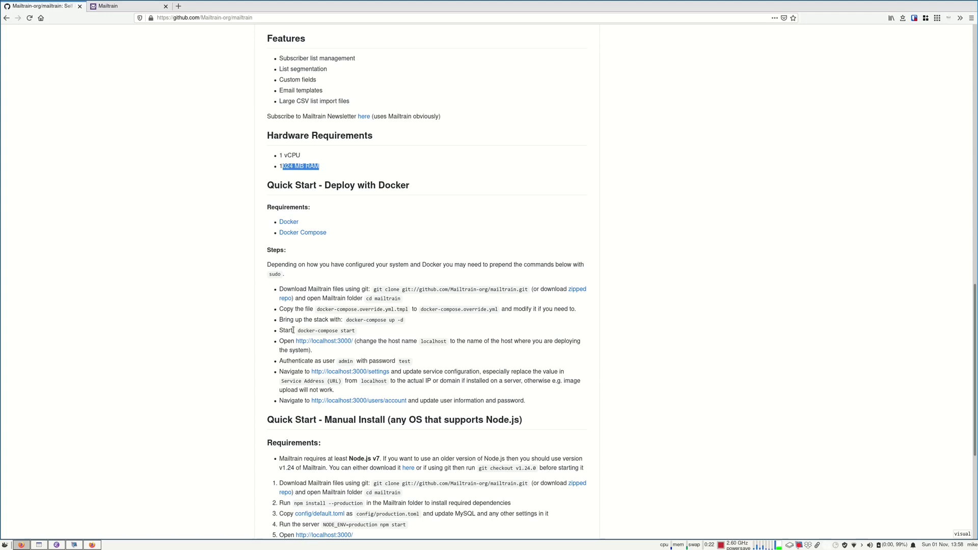
key(ctrl+t)
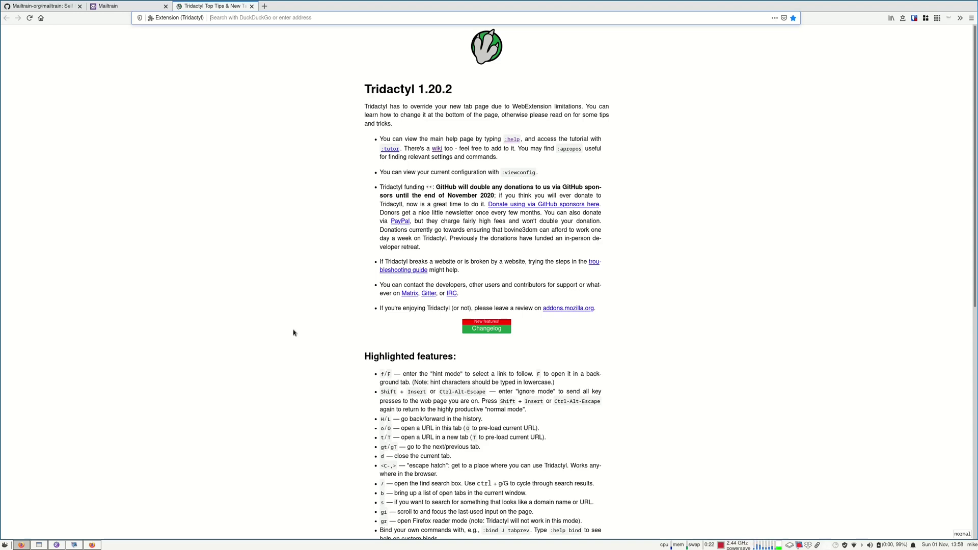
Search DuckDuckGo for '62k amazon ses free emails' and go to the Amazon SES pricing result
text(62)
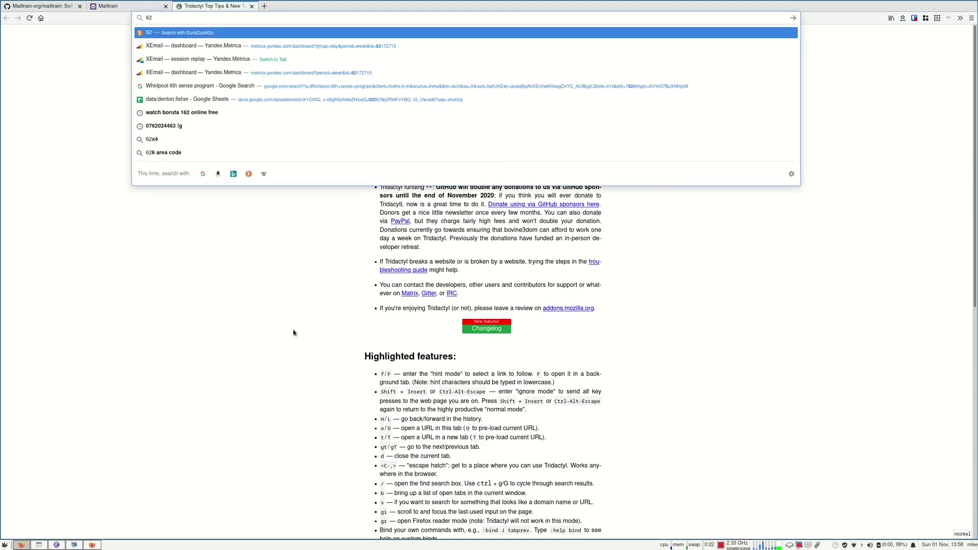
text(k amazon ses)
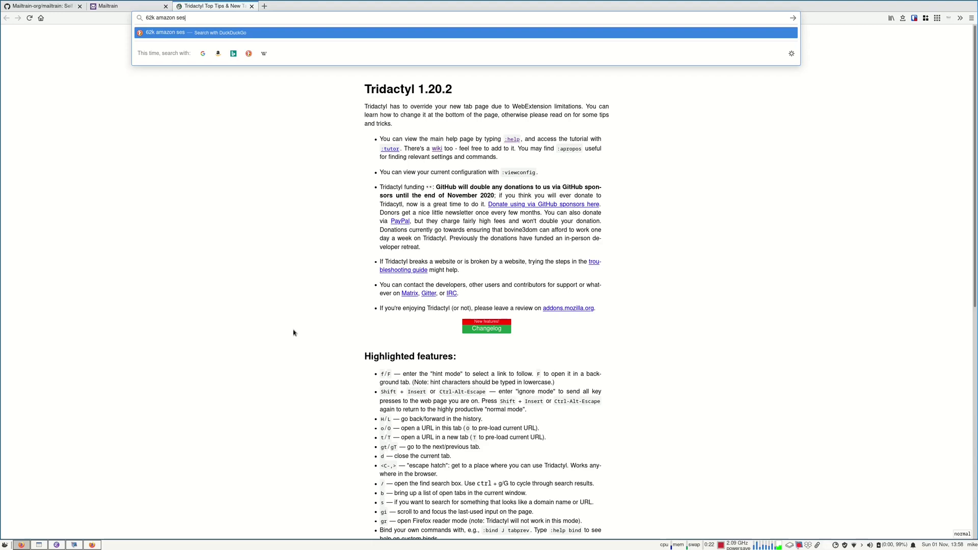
text( free email)
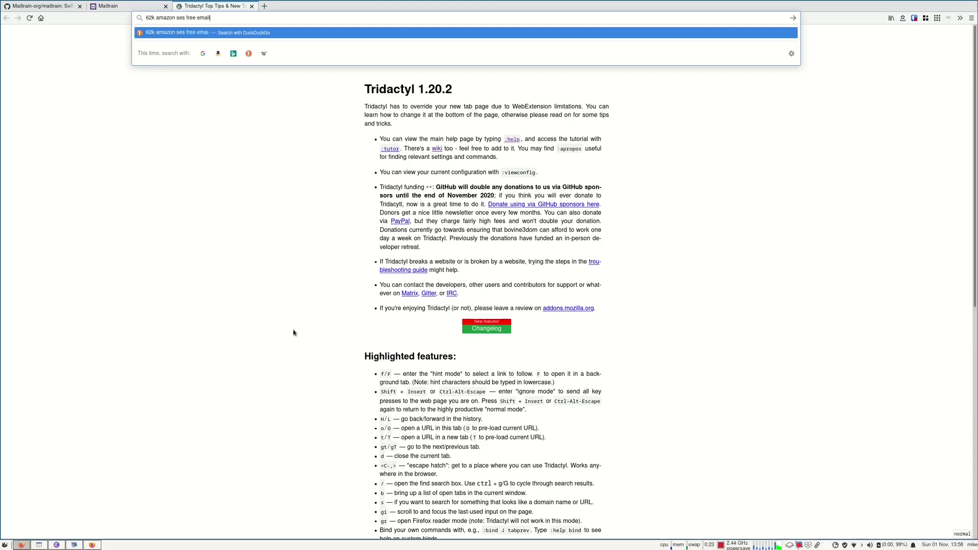
text(s)
key(Return)
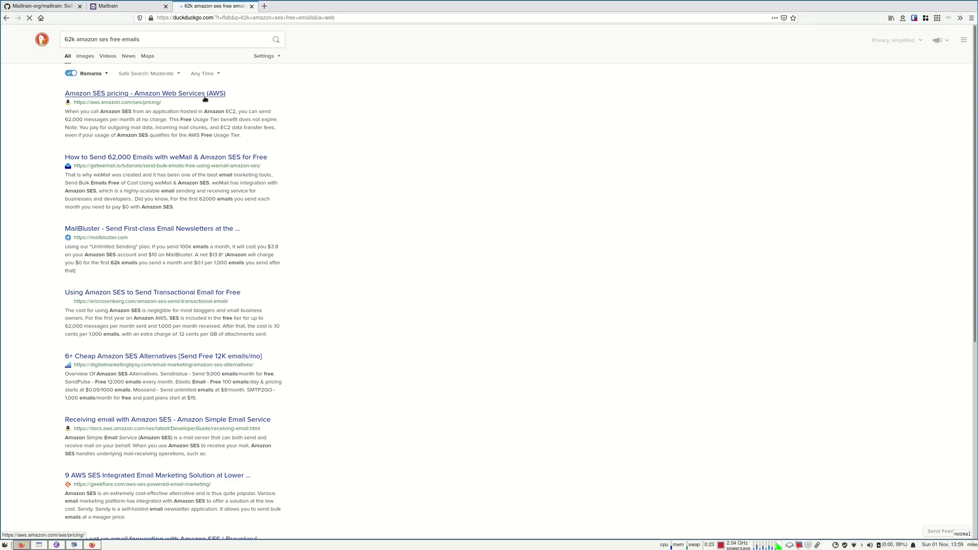
click(205, 99)
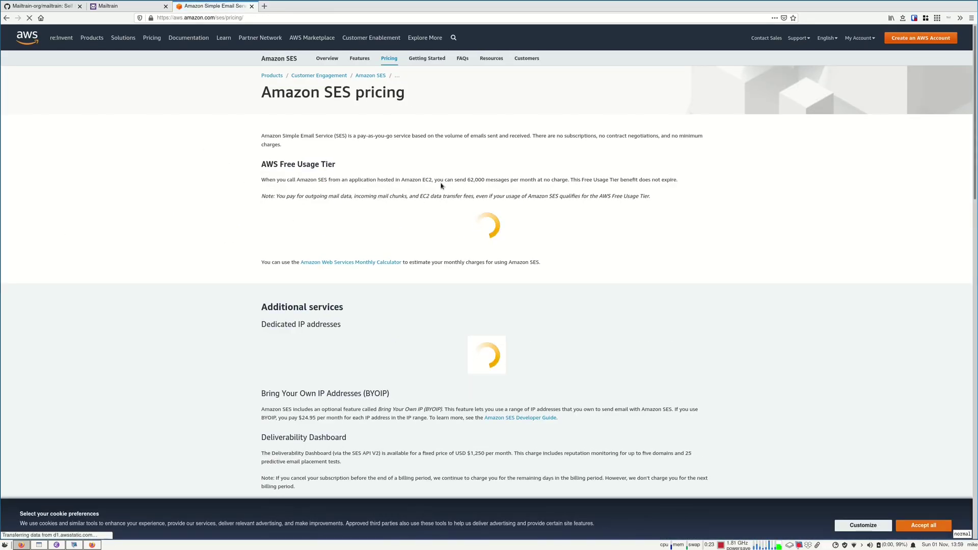
Highlight the free-tier terms: 62,000 messages per month from EC2, never expiring
drag(273, 180, 432, 182)
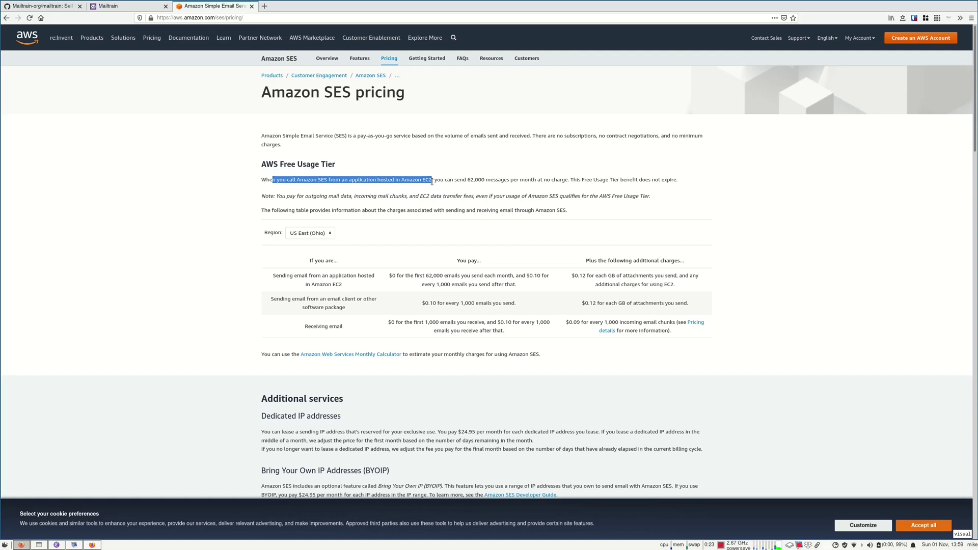
drag(473, 179, 465, 180)
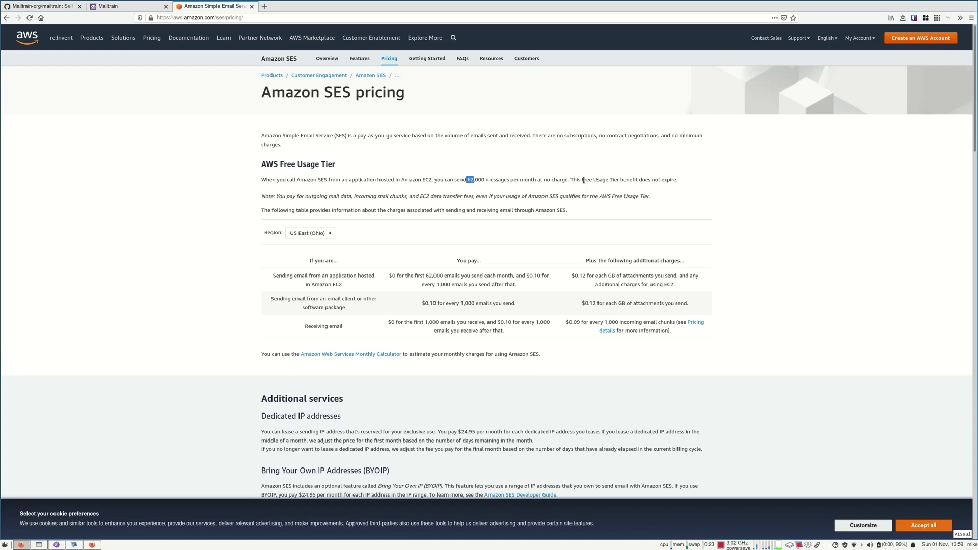
drag(573, 181, 682, 184)
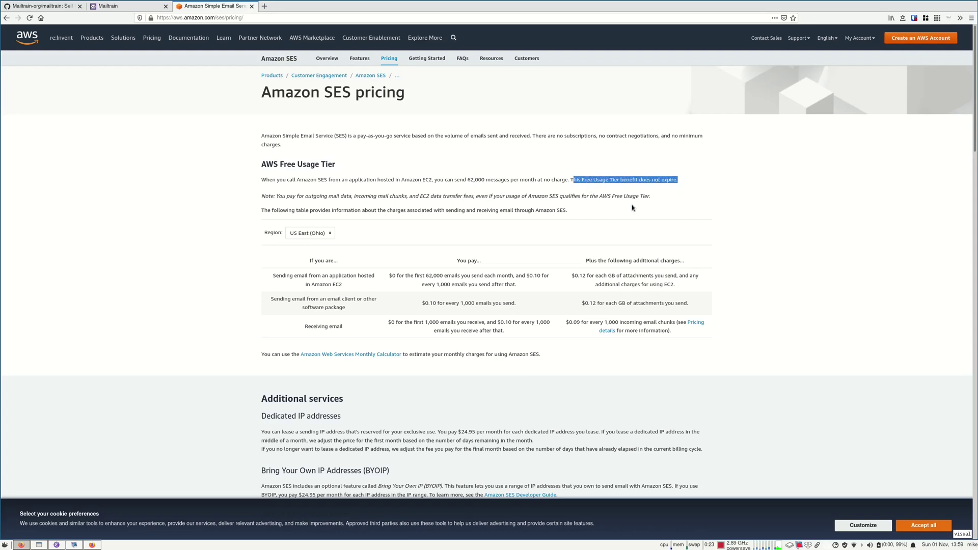
key(y)
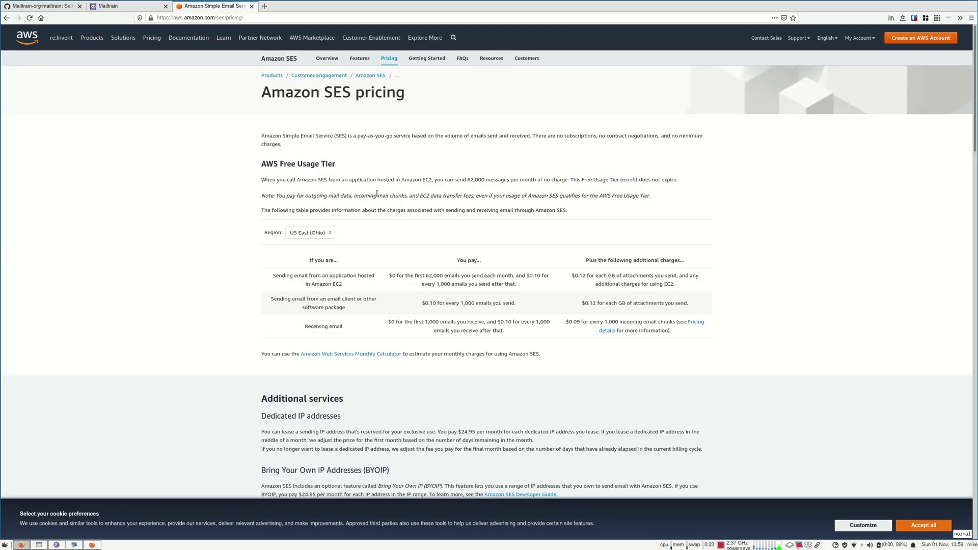
drag(422, 182, 436, 181)
key(h)
Return to the Mailtrain README tab and highlight the Docker quick start steps
click(32, 5)
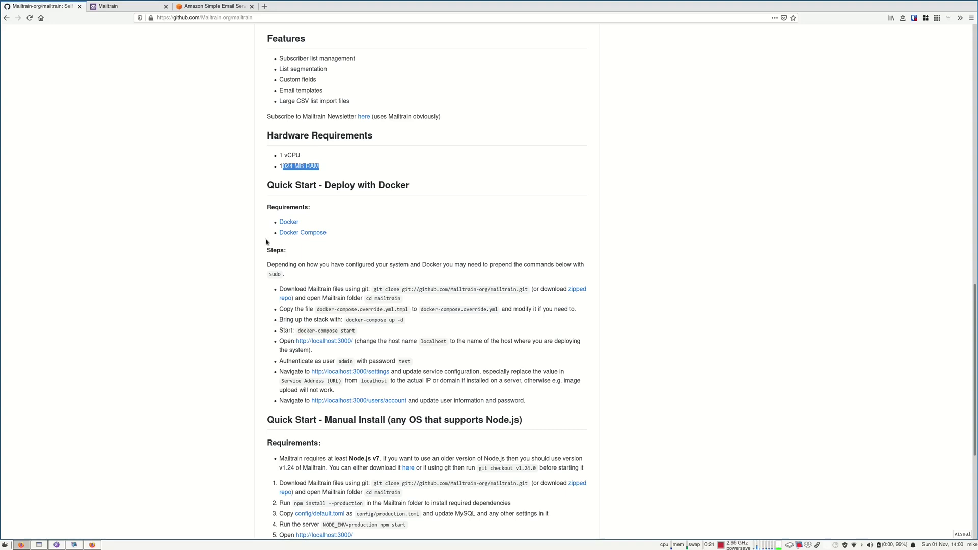
drag(276, 287, 520, 403)
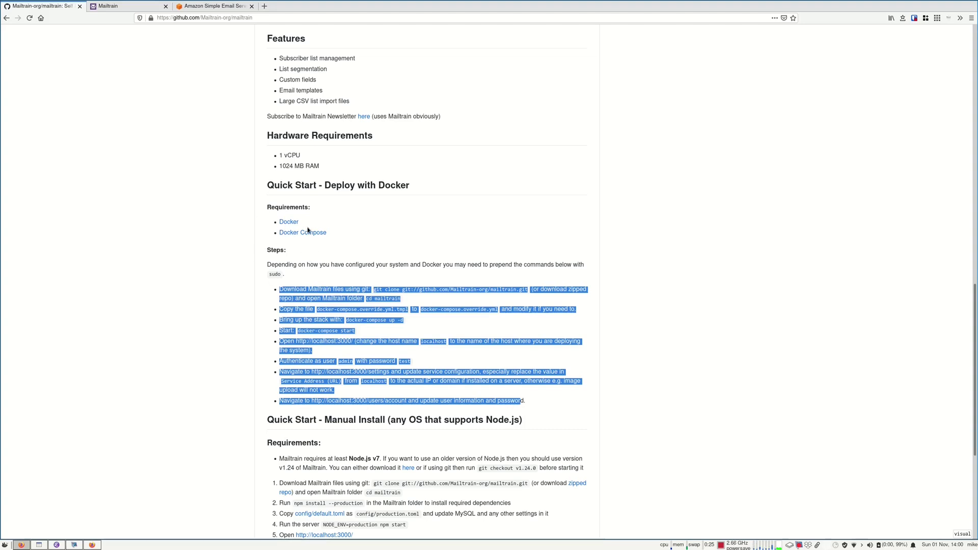
scroll(334, 273, down, 2)
scroll(340, 269, down, 3)
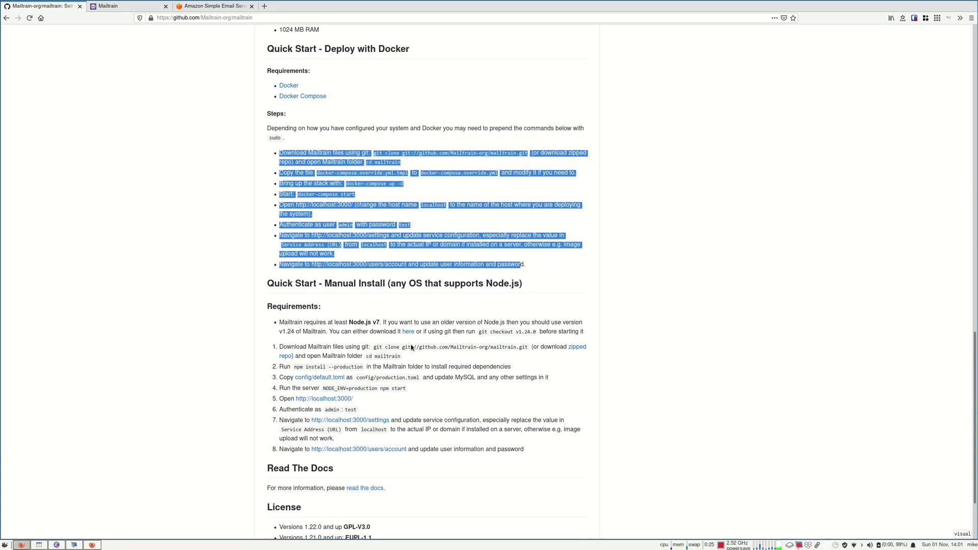
Highlight the Node.js manual install steps and scroll around them
drag(280, 322, 559, 448)
scroll(558, 448, down, 2)
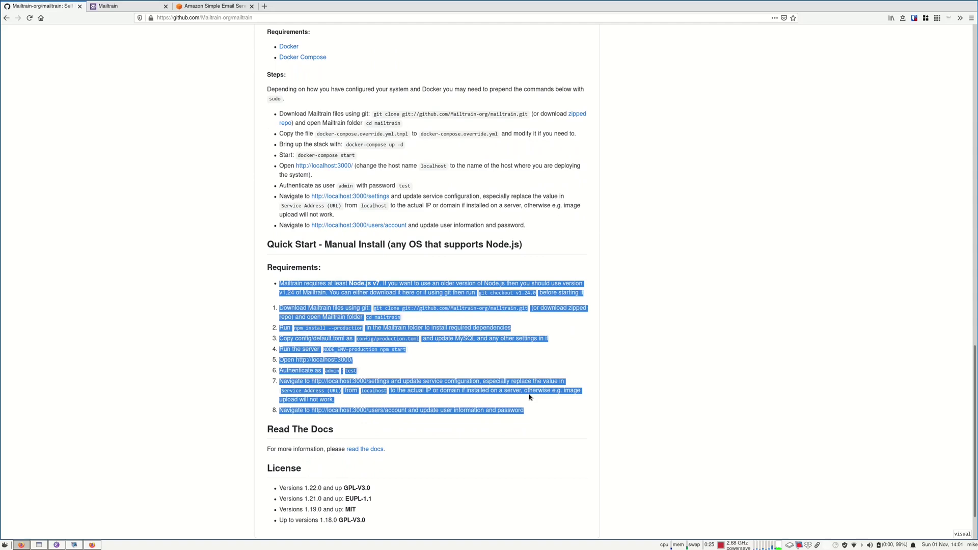
scroll(487, 367, up, 2)
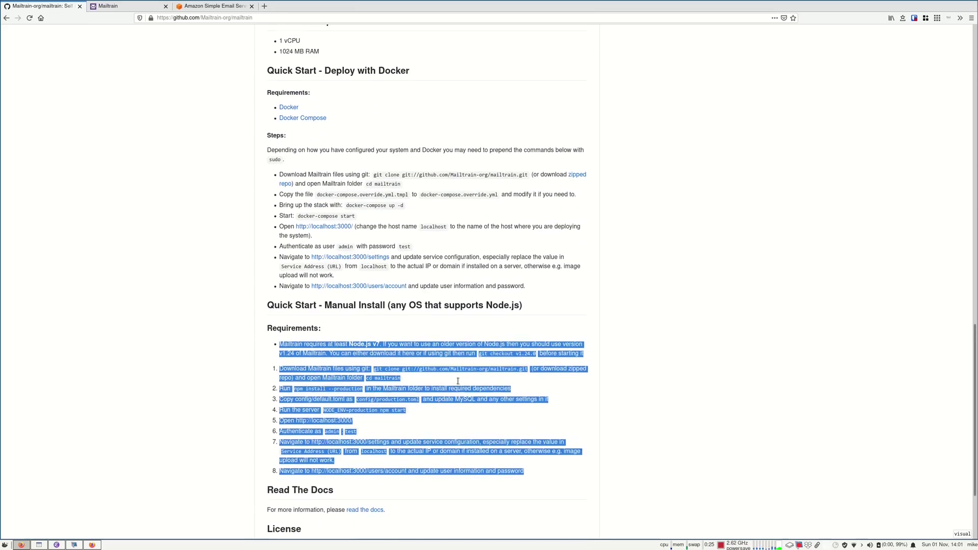
scroll(458, 381, up, 12)
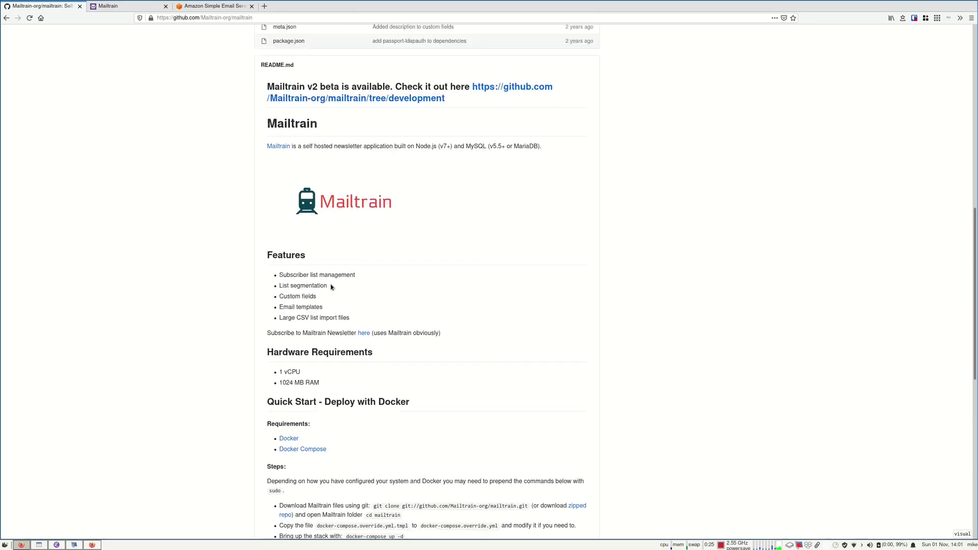
scroll(331, 287, up, 6)
scroll(349, 423, down, 18)
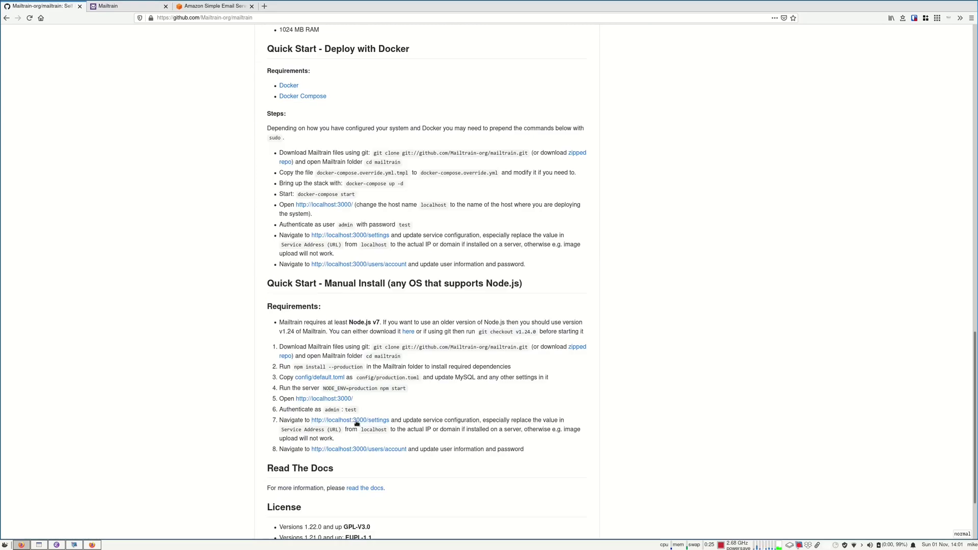
Jump to the docs' Installation section and highlight the SPF, DKIM and VERP setup paragraphs
click(353, 488)
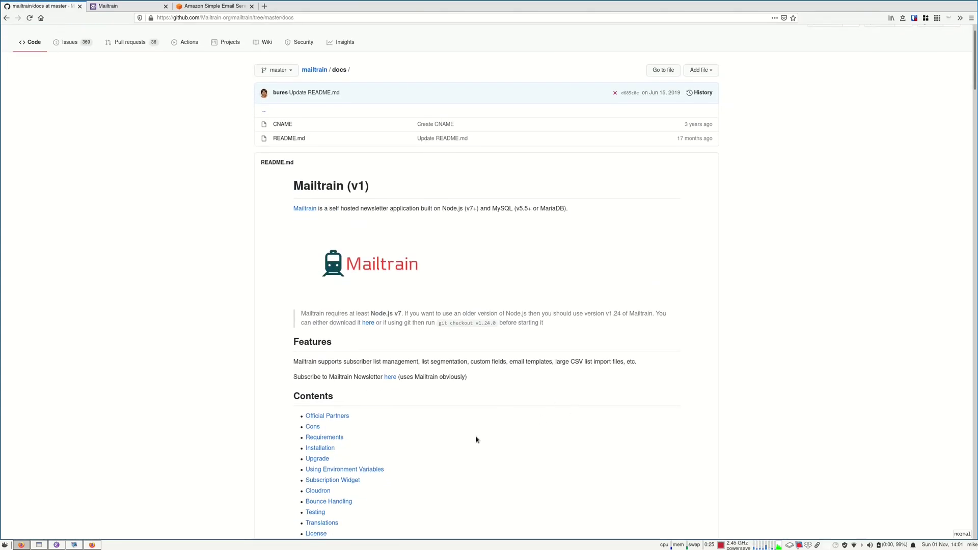
click(320, 447)
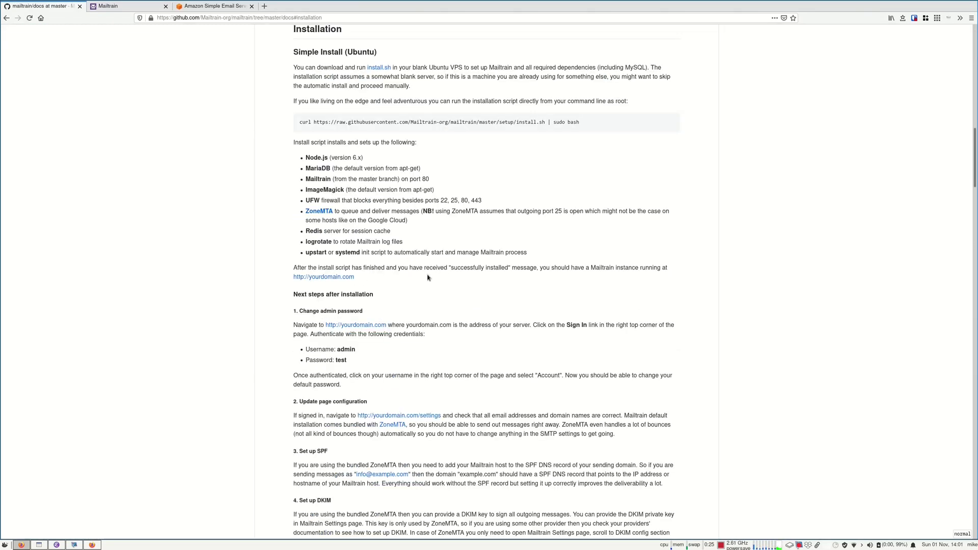
scroll(398, 357, down, 5)
scroll(399, 359, down, 8)
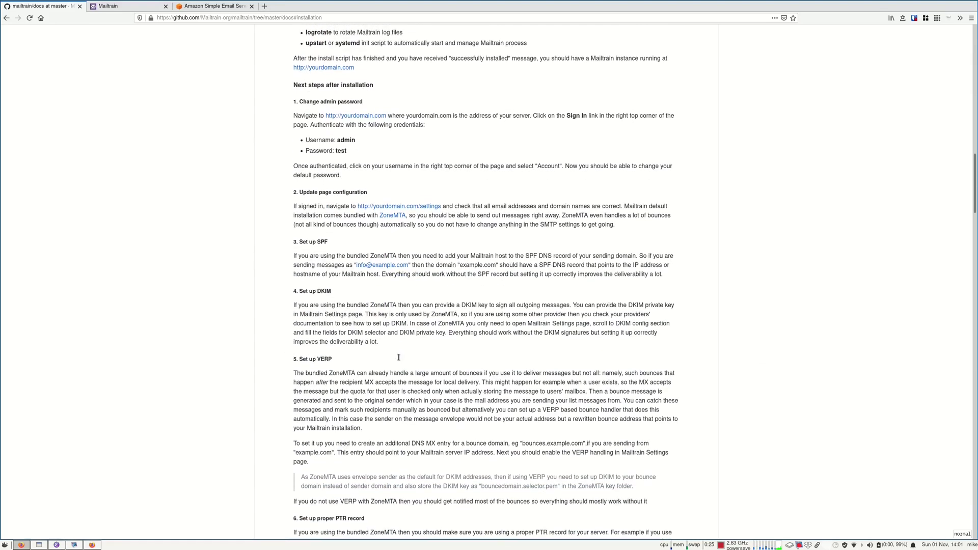
scroll(393, 367, up, 8)
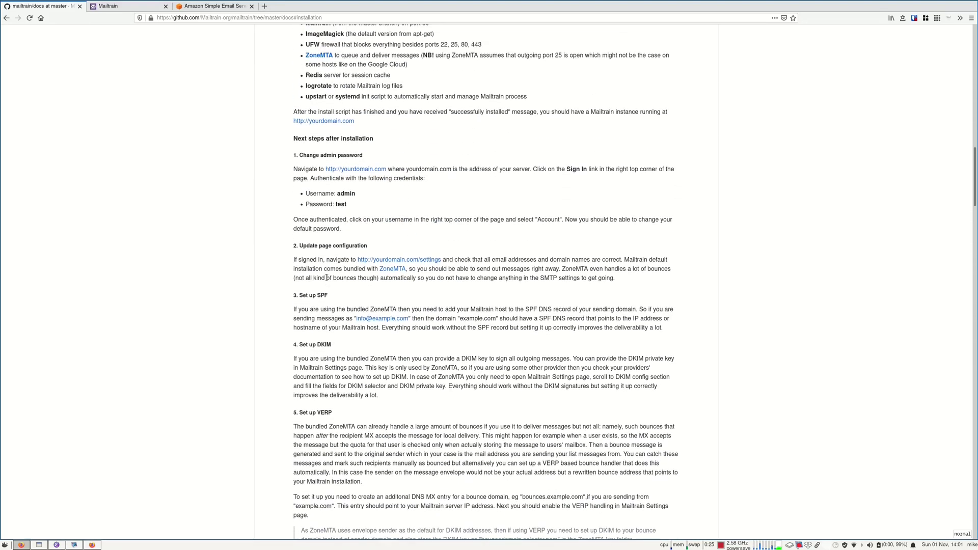
drag(301, 309, 403, 485)
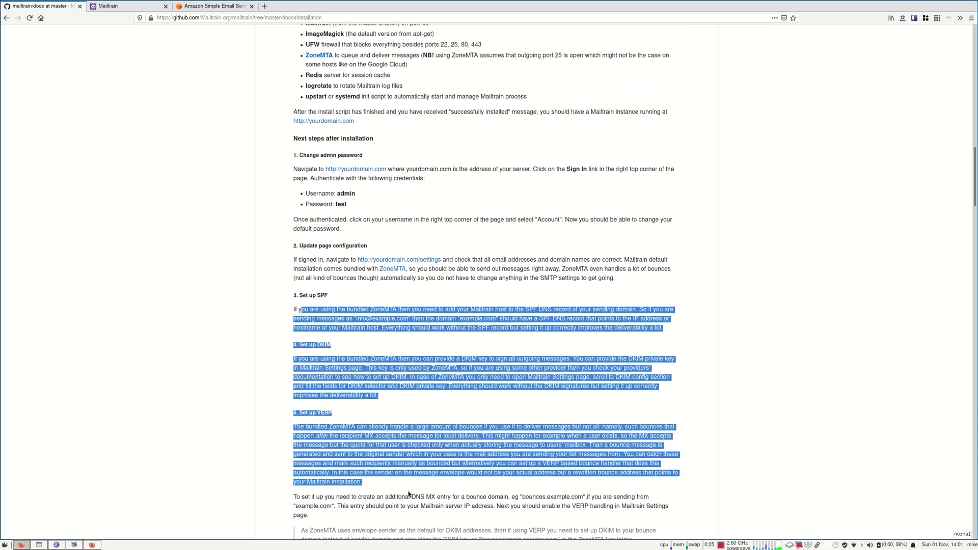
scroll(342, 428, up, 1)
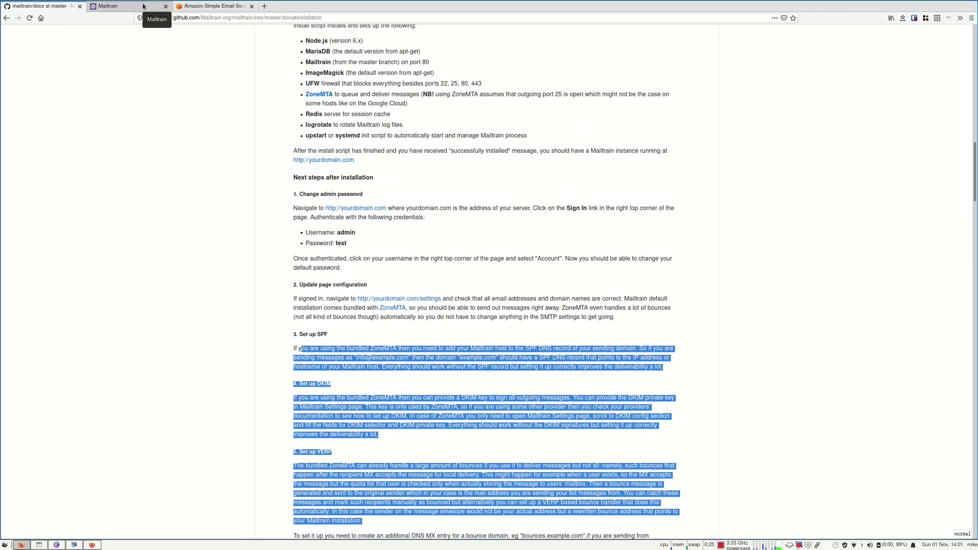
key(Escape)
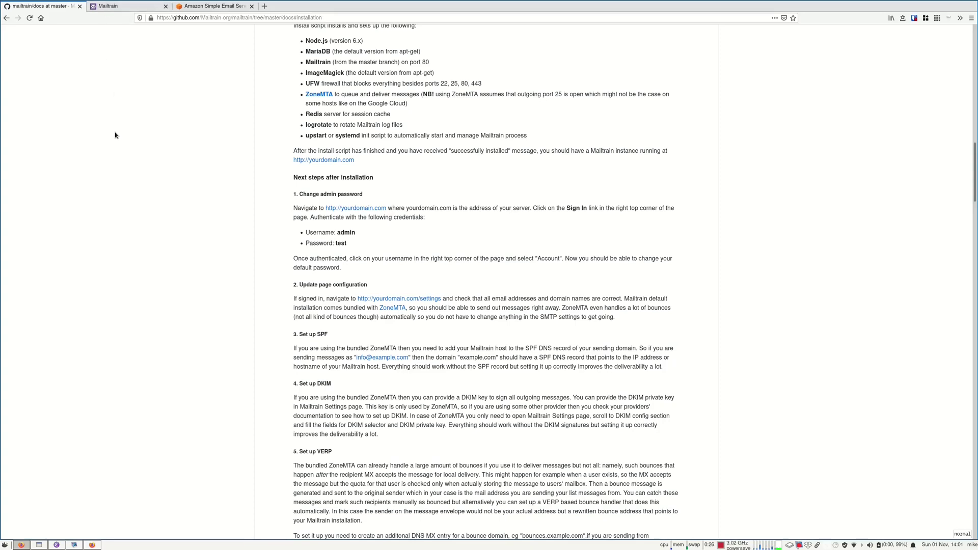
key(alt+Tab)
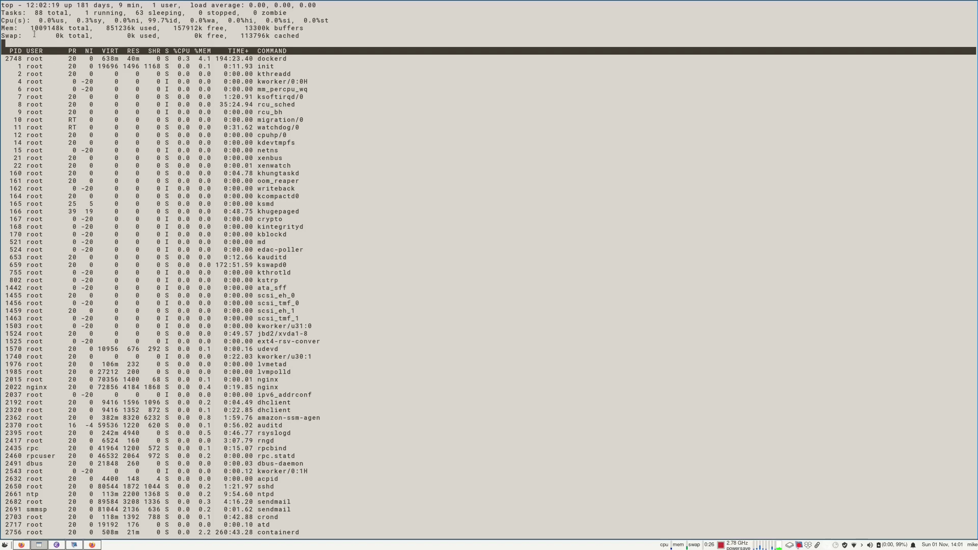
drag(31, 28, 132, 28)
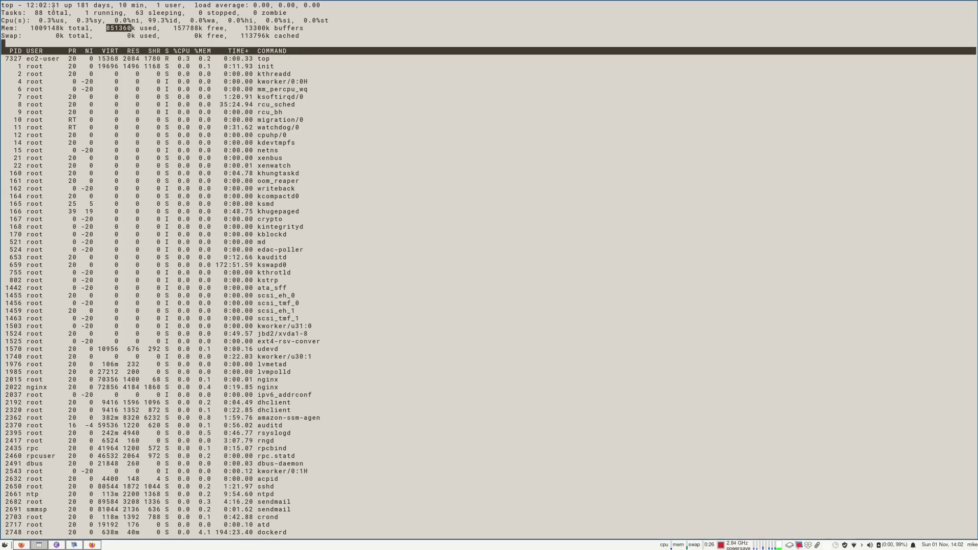
double_click(86, 5)
drag(86, 5, 121, 9)
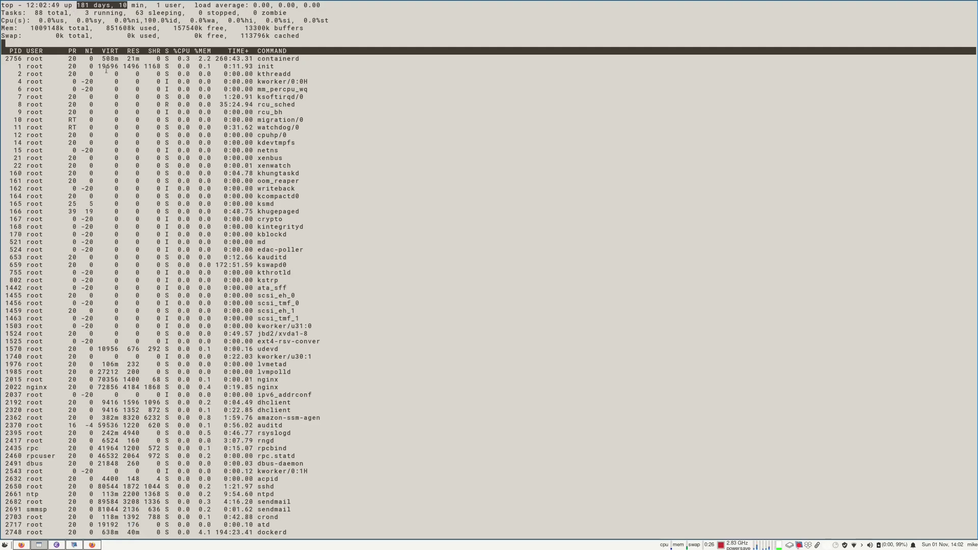
key(alt+Tab)
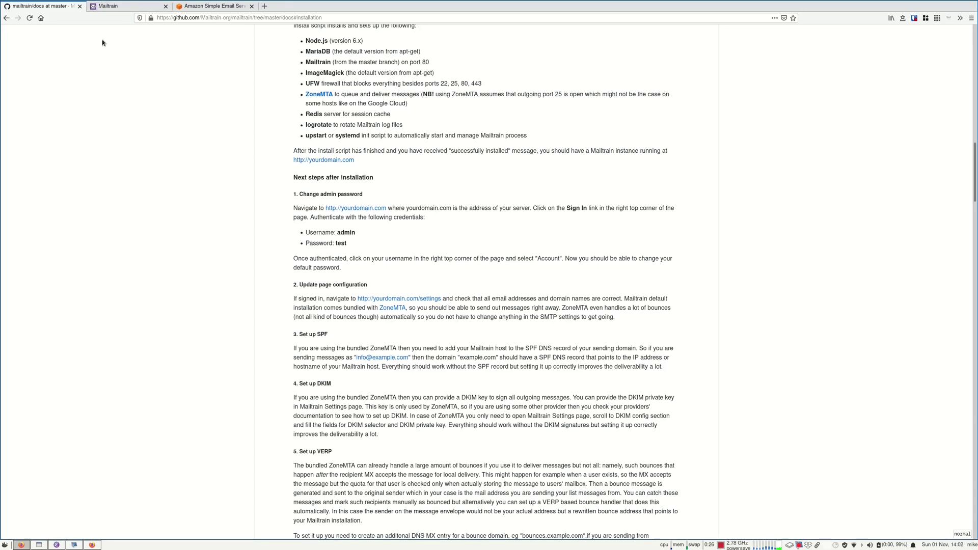
Switch to Mailtrain and show the Gmail test list's Custom Fields through List Actions
click(127, 6)
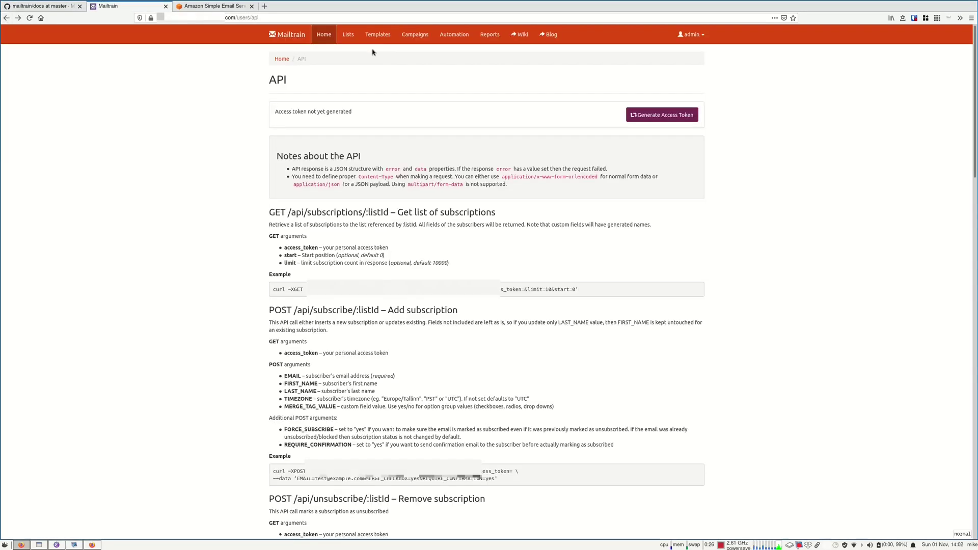
click(348, 34)
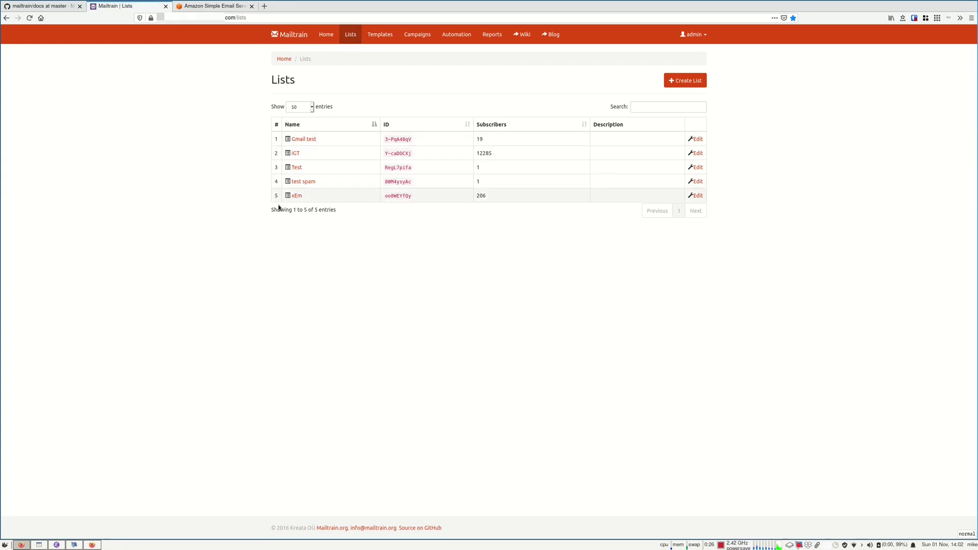
click(304, 139)
click(685, 80)
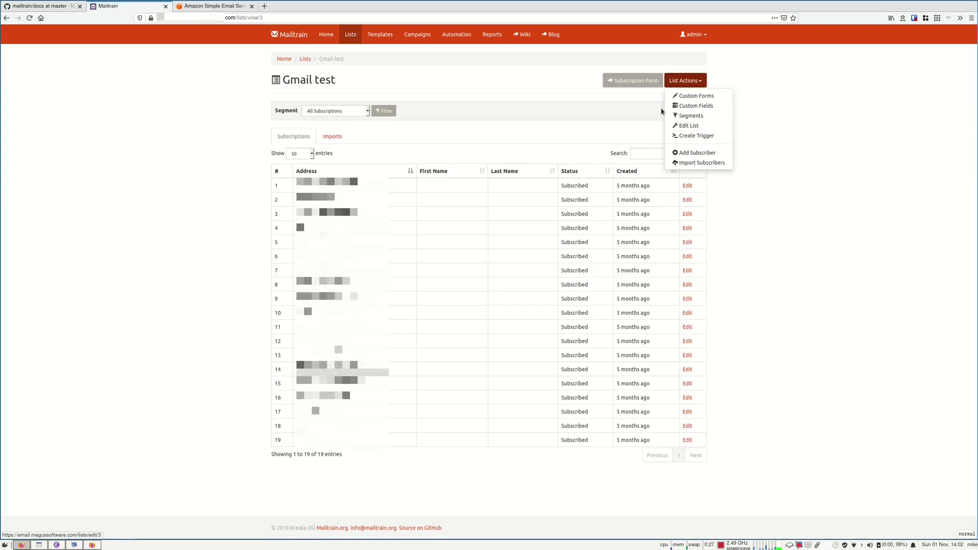
click(579, 139)
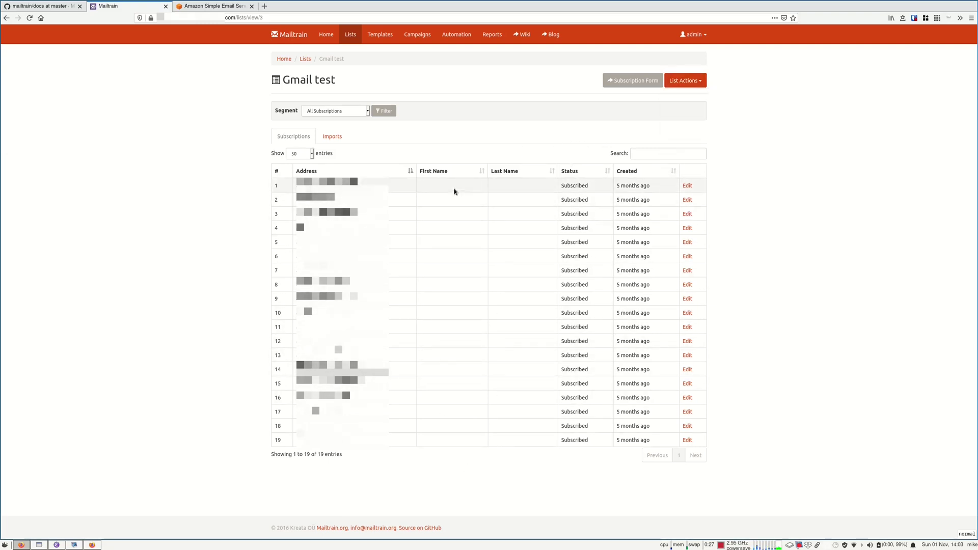
click(685, 81)
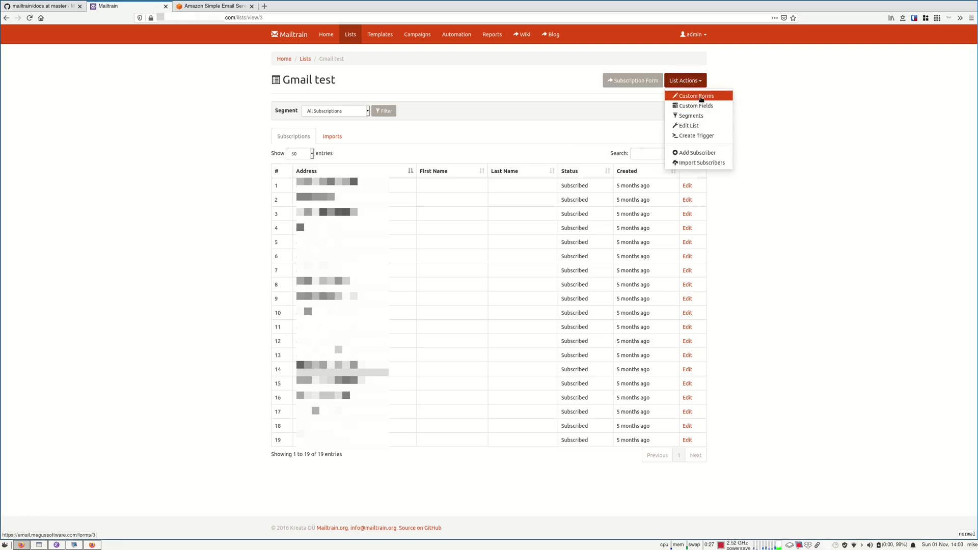
click(701, 106)
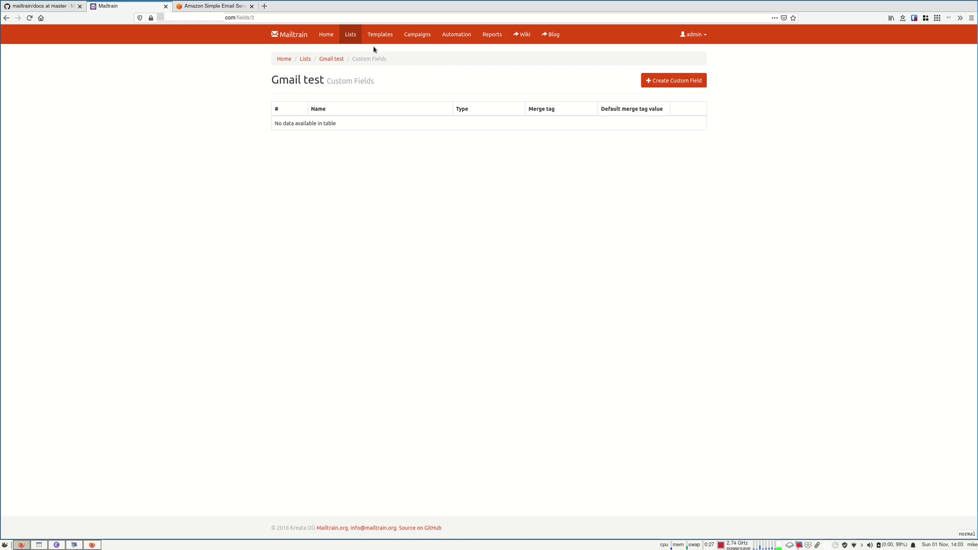
Check the Gmail test list's public Subscription Form in a new tab, then close it
click(348, 35)
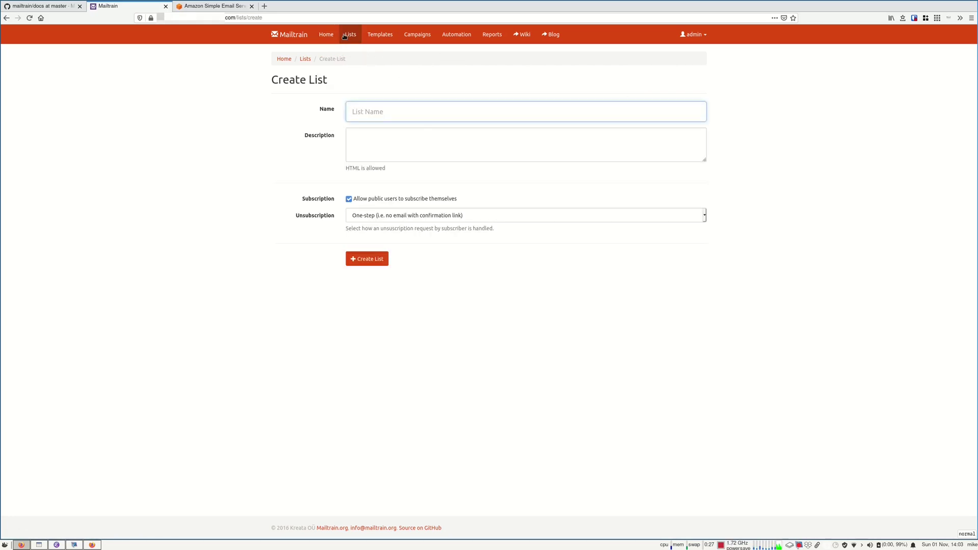
click(350, 34)
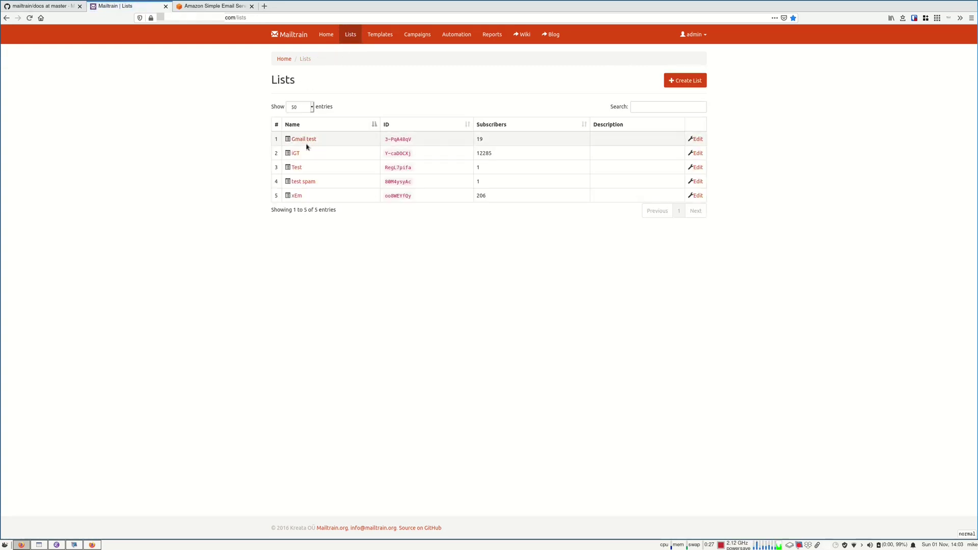
click(298, 139)
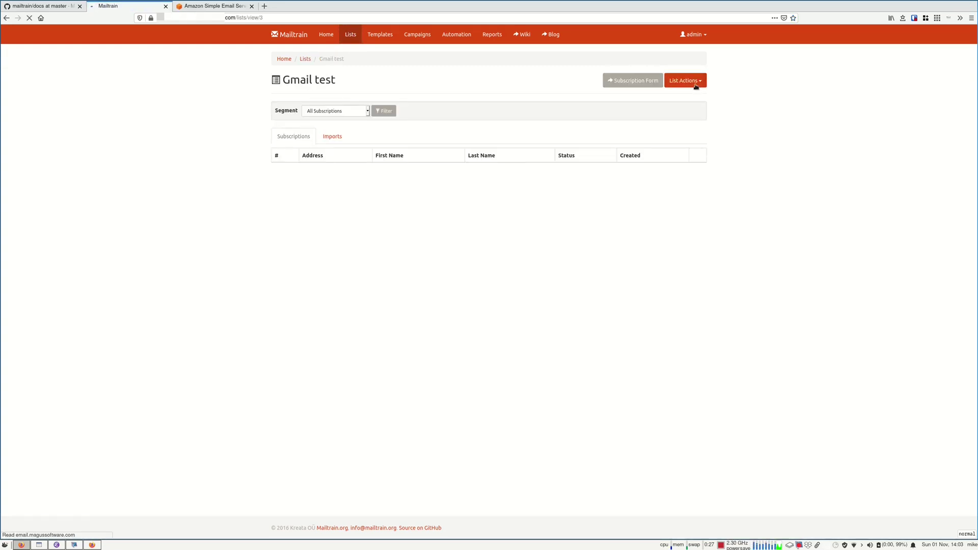
click(684, 80)
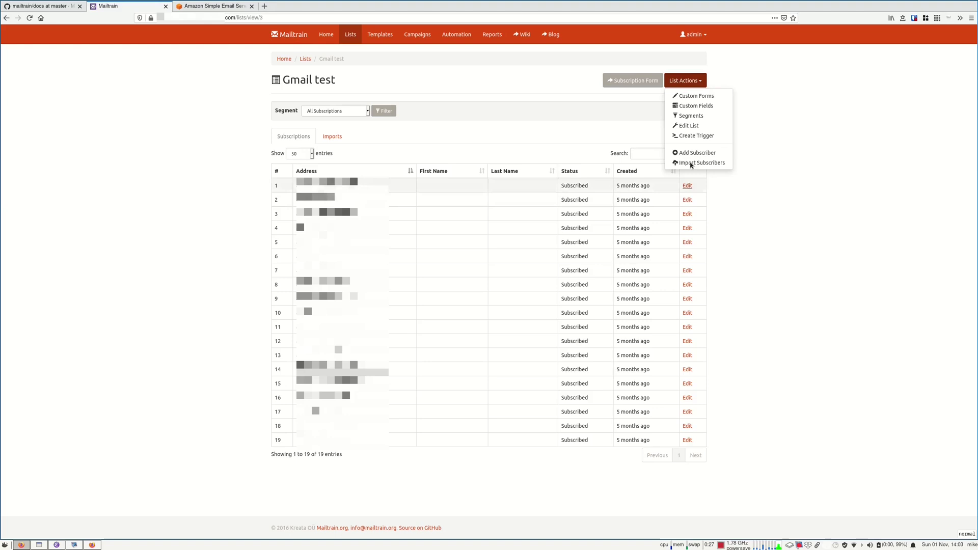
click(612, 80)
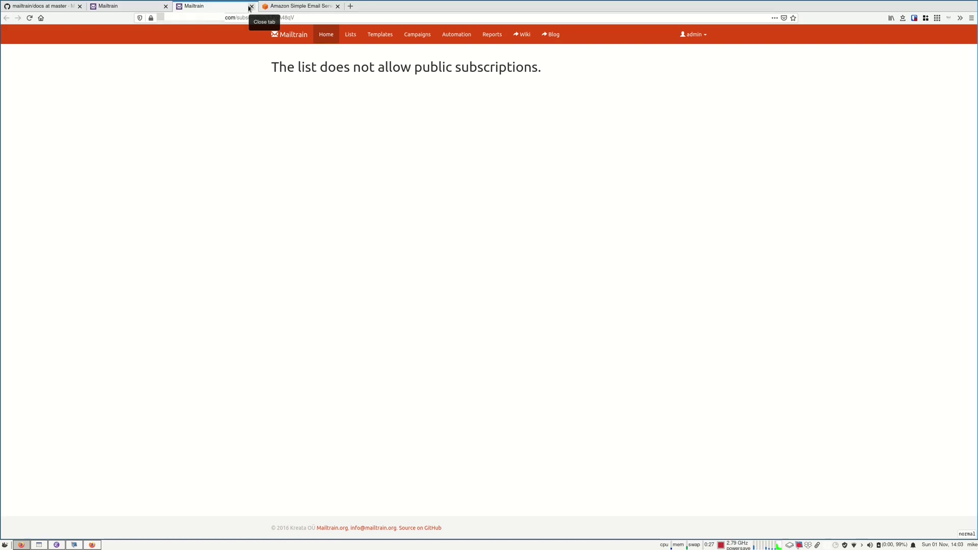
click(251, 6)
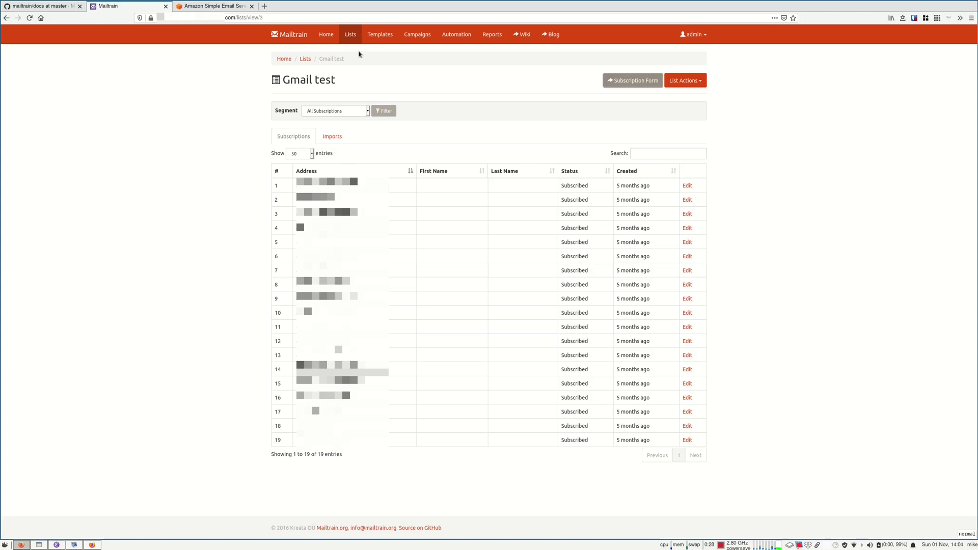
Create a template named 'test' using the Summernote HTML editor, then go to Campaigns
click(386, 36)
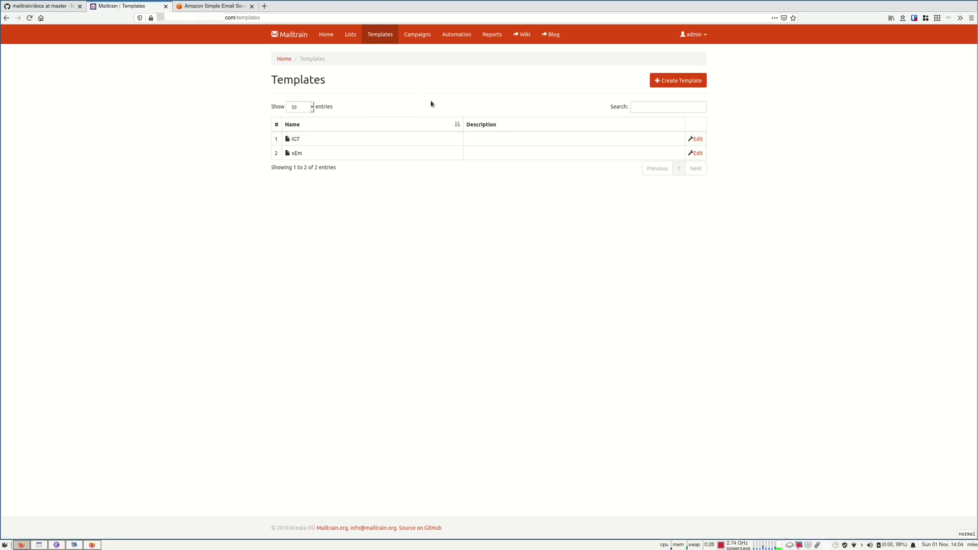
click(656, 81)
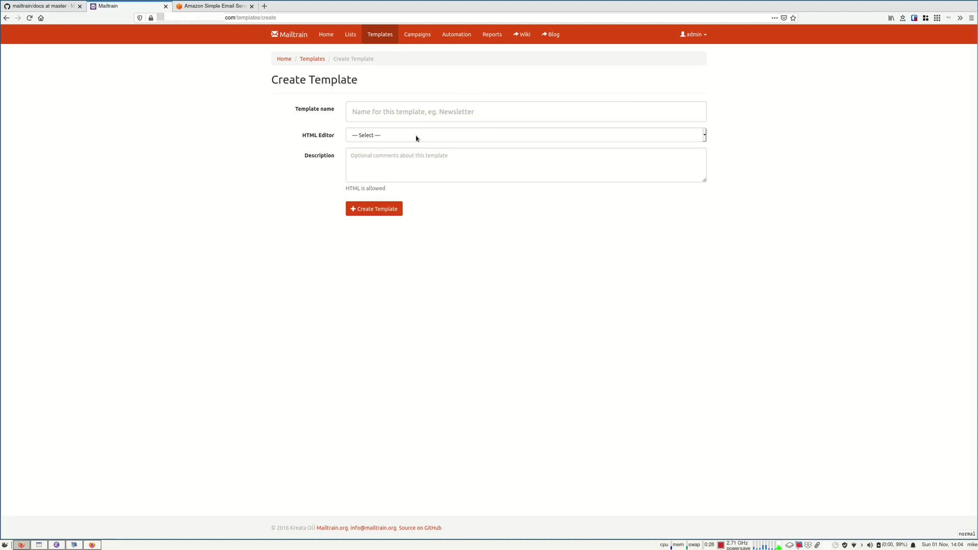
click(425, 113)
text(test)
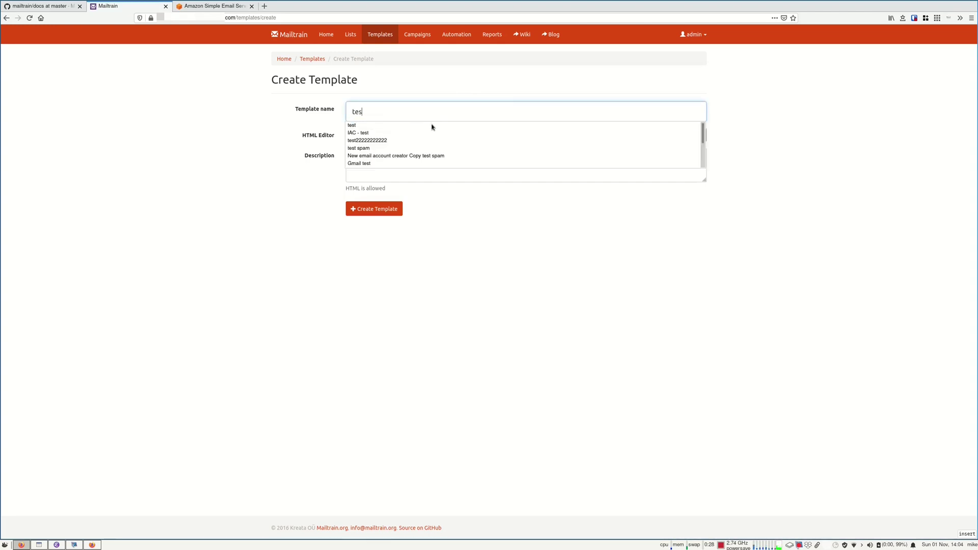
click(314, 201)
click(383, 136)
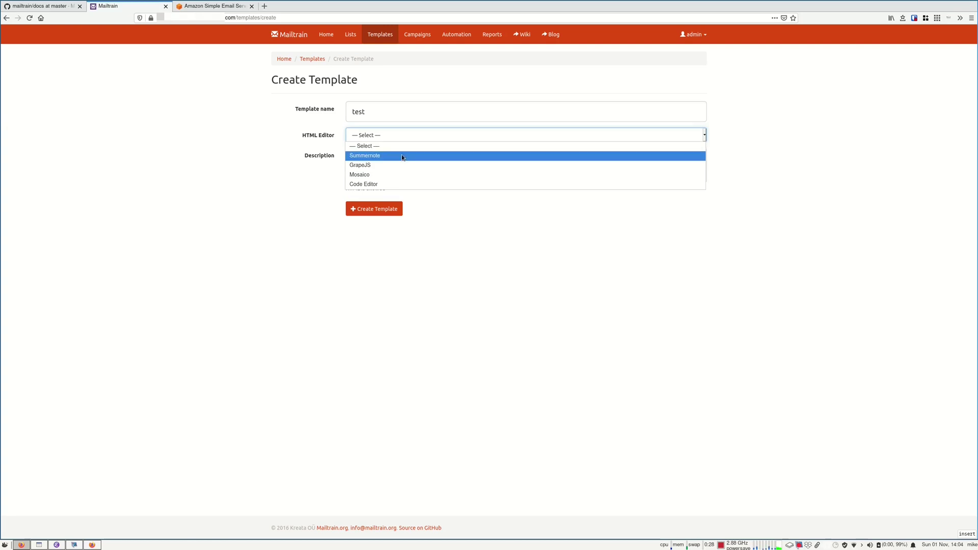
click(402, 155)
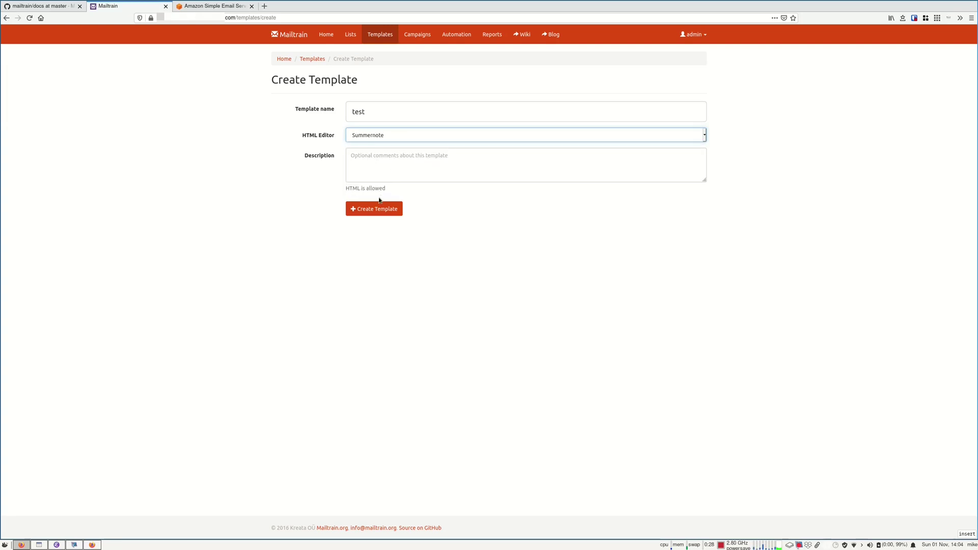
click(372, 208)
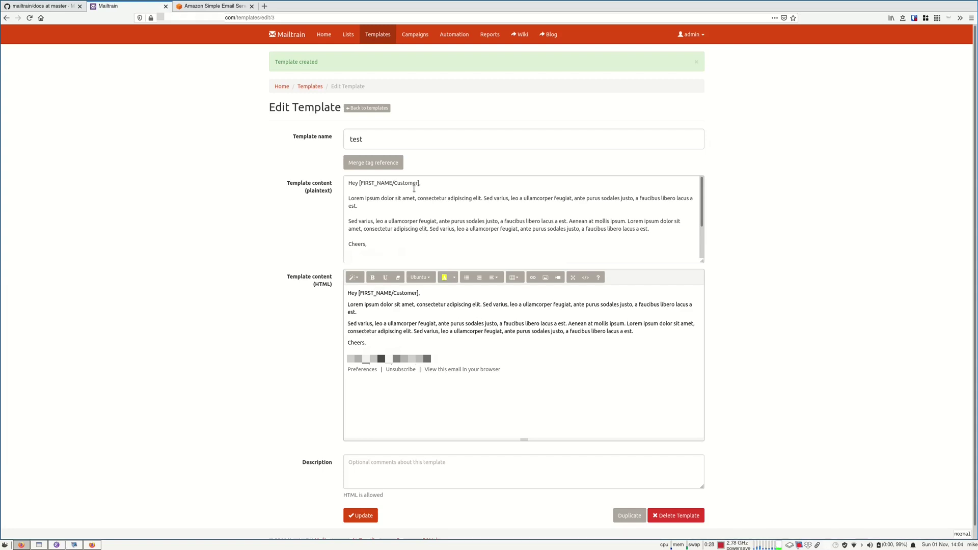
click(413, 43)
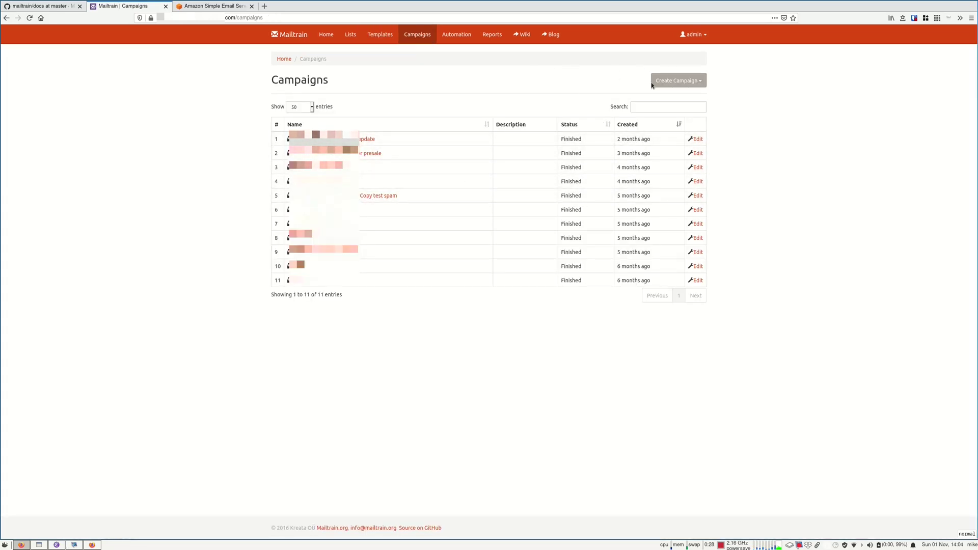
click(668, 82)
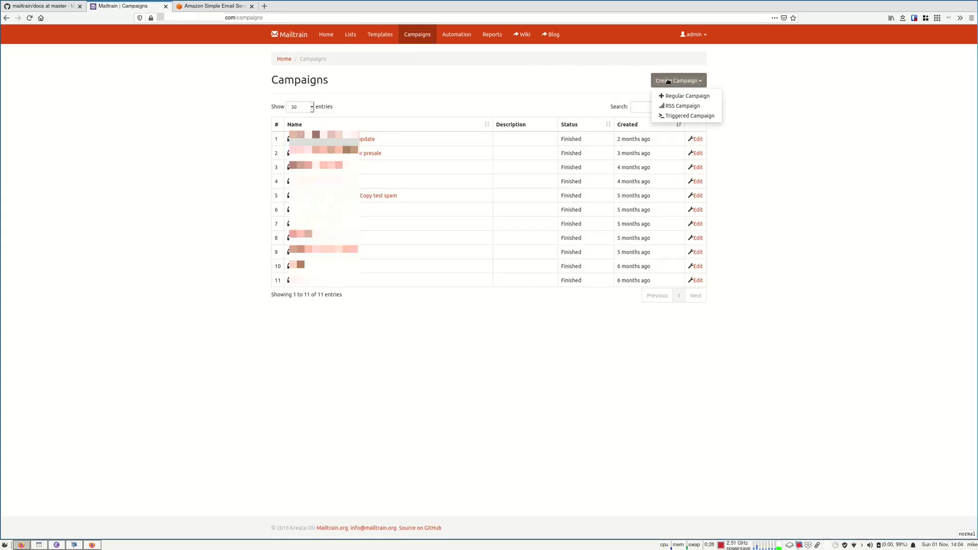
click(699, 117)
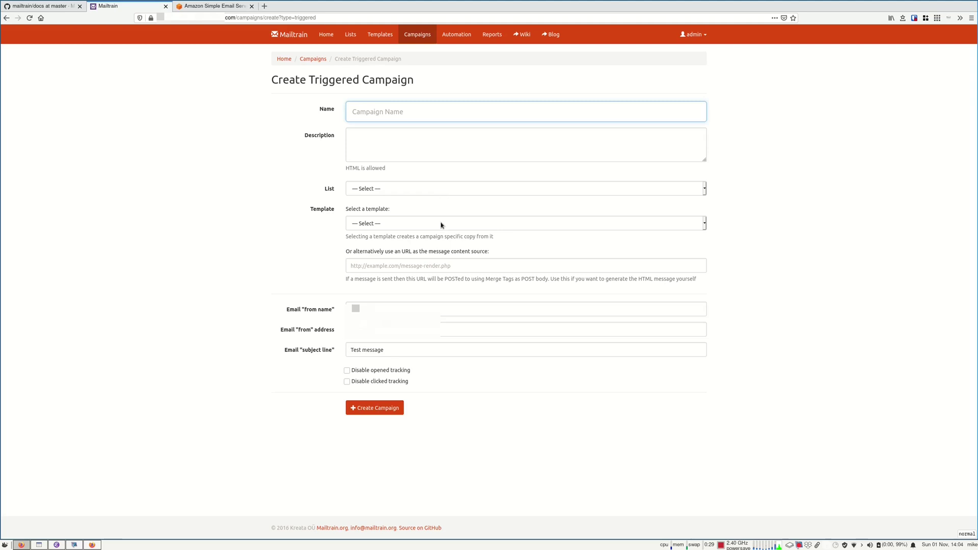
click(415, 34)
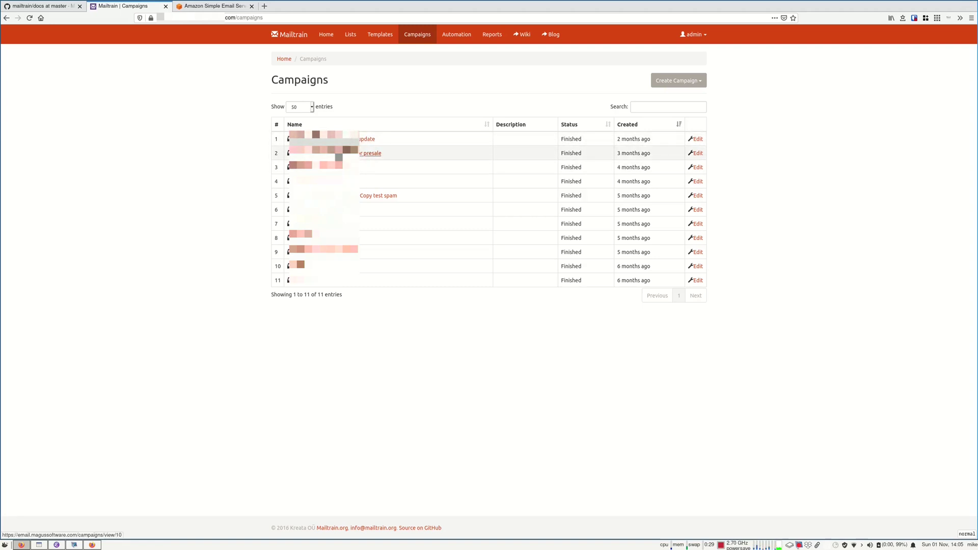
click(339, 154)
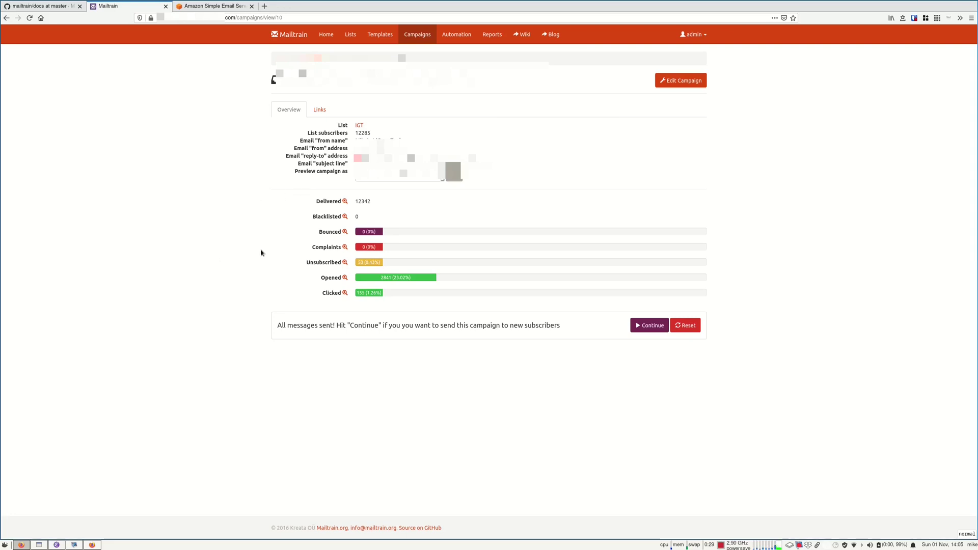
drag(321, 279, 463, 273)
drag(313, 298, 366, 297)
drag(319, 233, 334, 253)
double_click(317, 262)
drag(332, 233, 341, 233)
drag(365, 232, 343, 237)
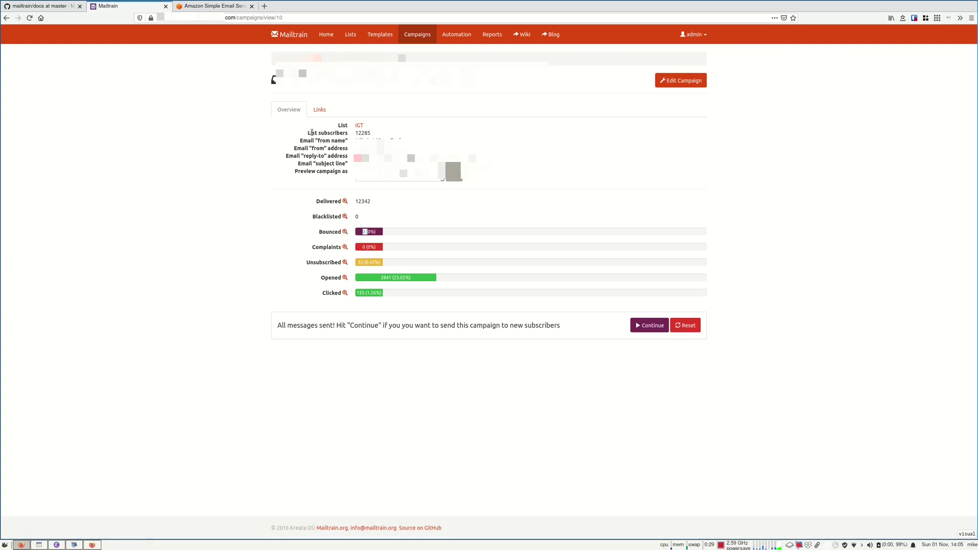
click(327, 111)
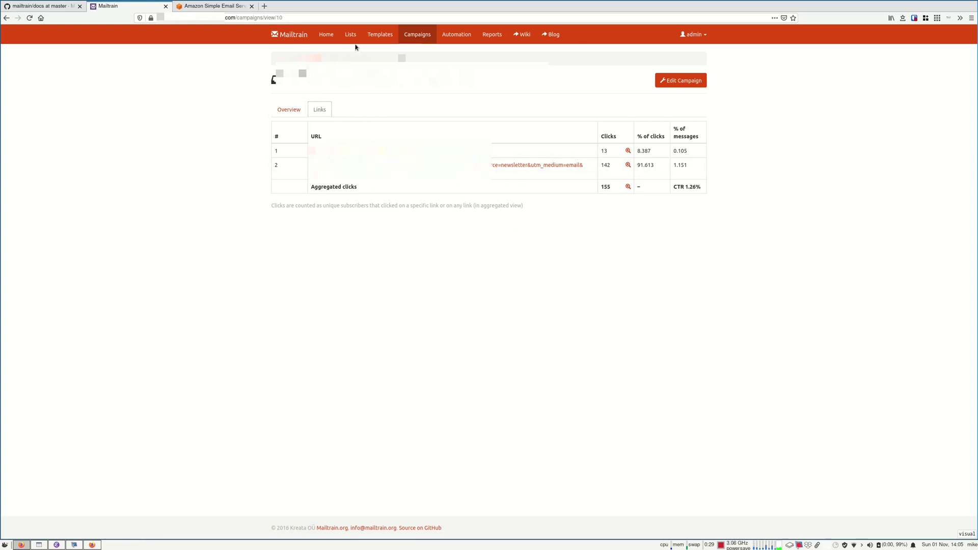
click(421, 39)
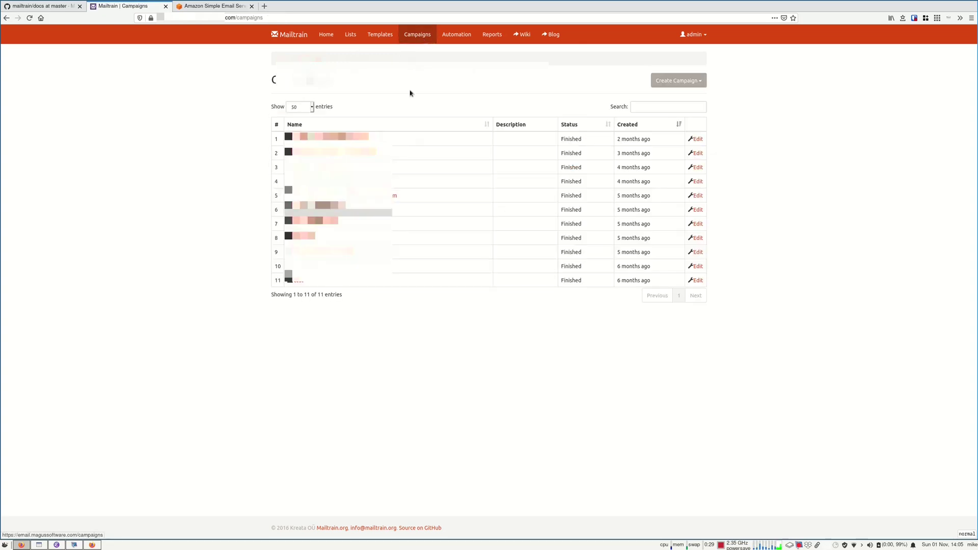
Start a new automation trigger for the iGT list
click(396, 139)
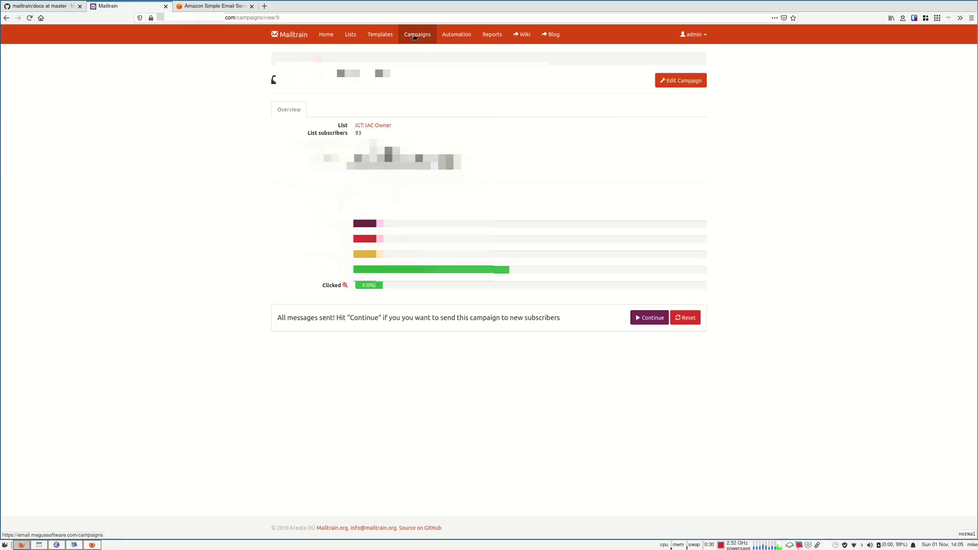
click(448, 33)
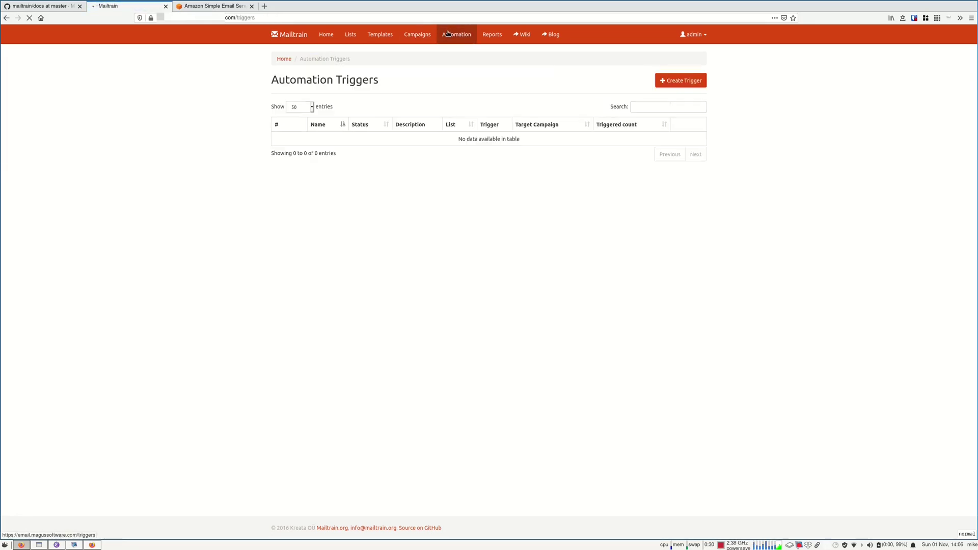
click(679, 79)
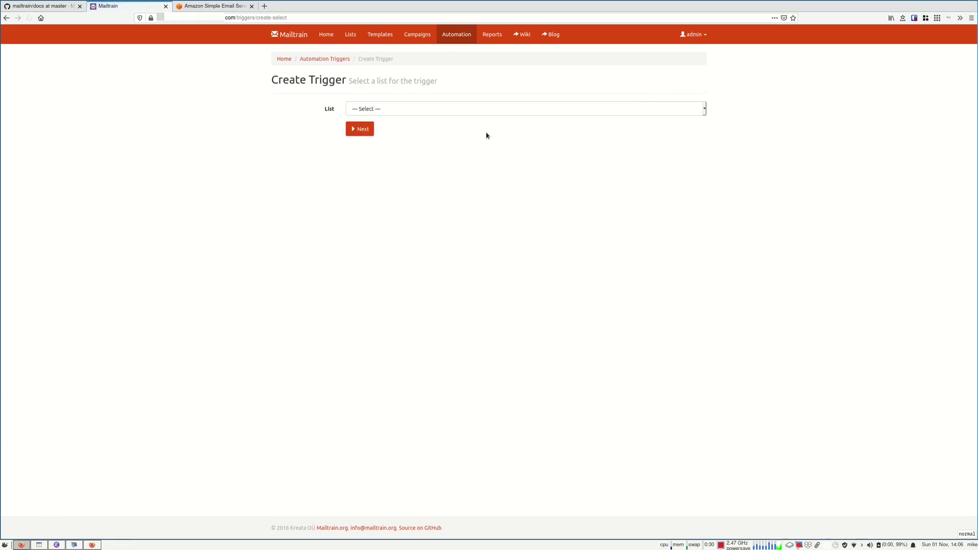
click(487, 109)
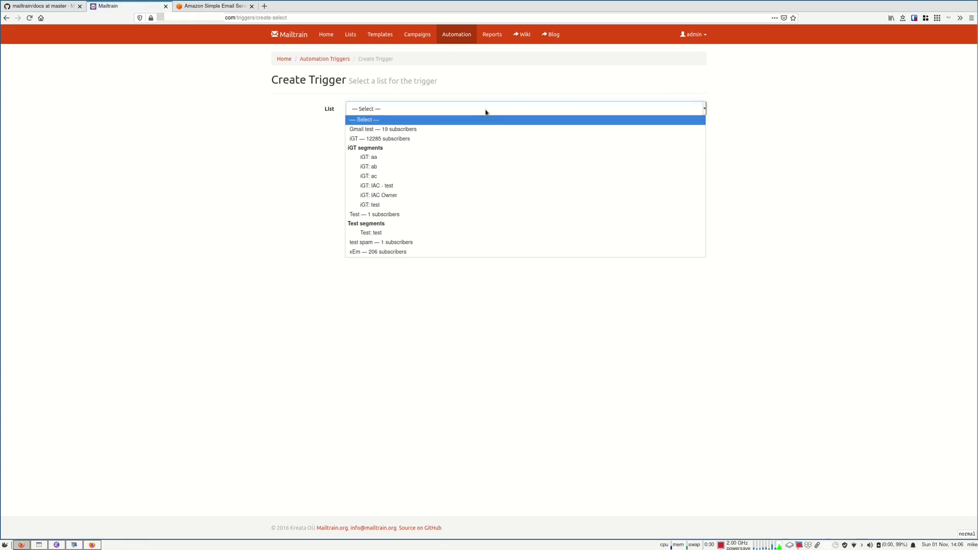
click(447, 137)
click(347, 128)
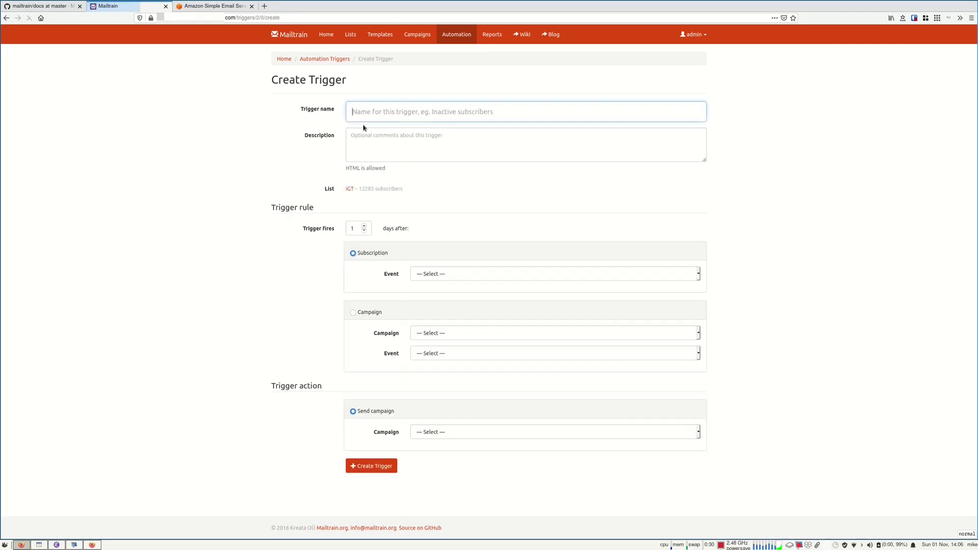
Set the trigger to fire after 4 days on the Not Opened event
click(453, 275)
click(455, 274)
click(439, 334)
click(439, 337)
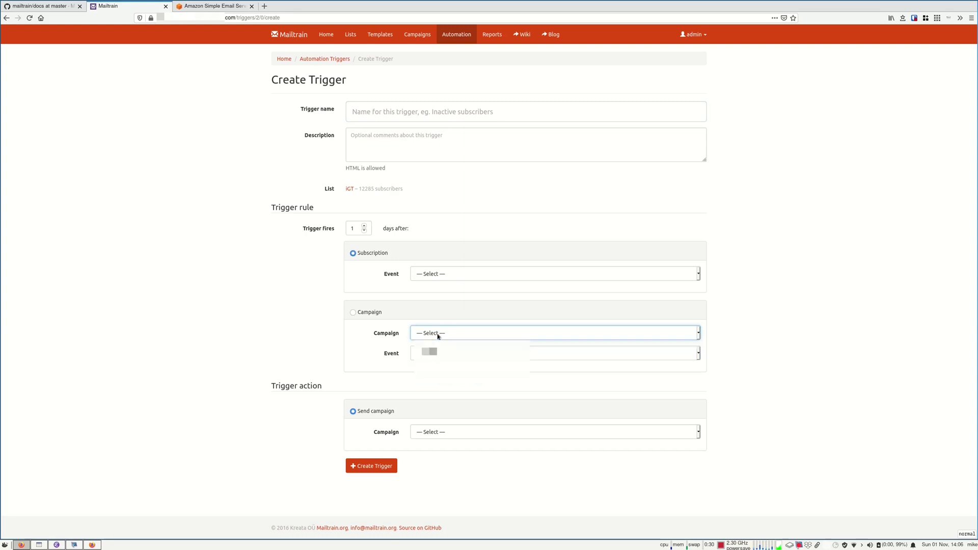
click(428, 352)
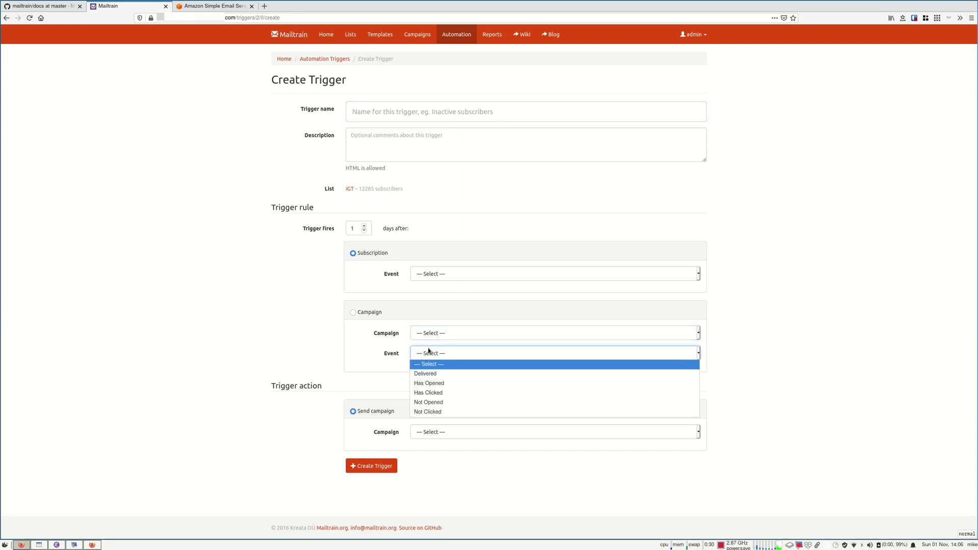
click(450, 402)
click(363, 226)
click(364, 226)
click(363, 226)
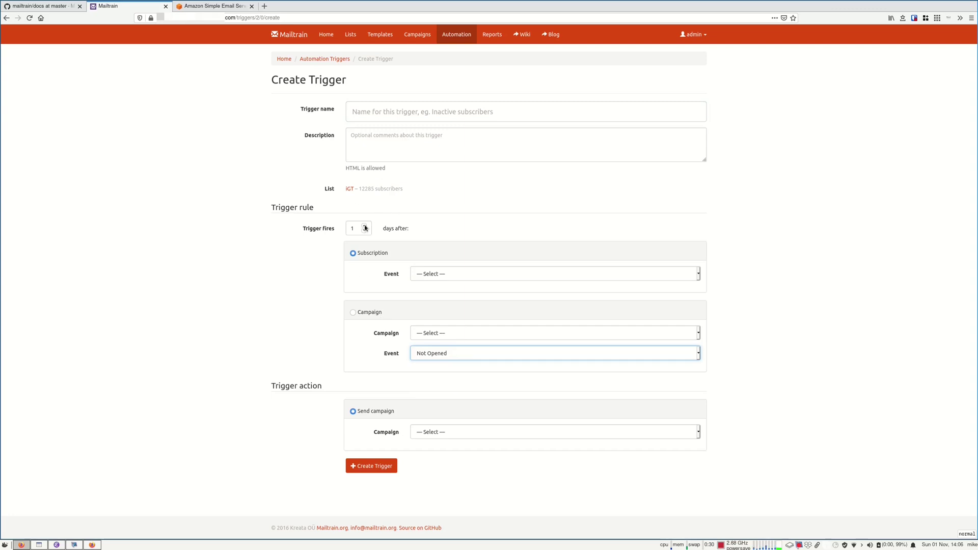
click(450, 433)
click(439, 443)
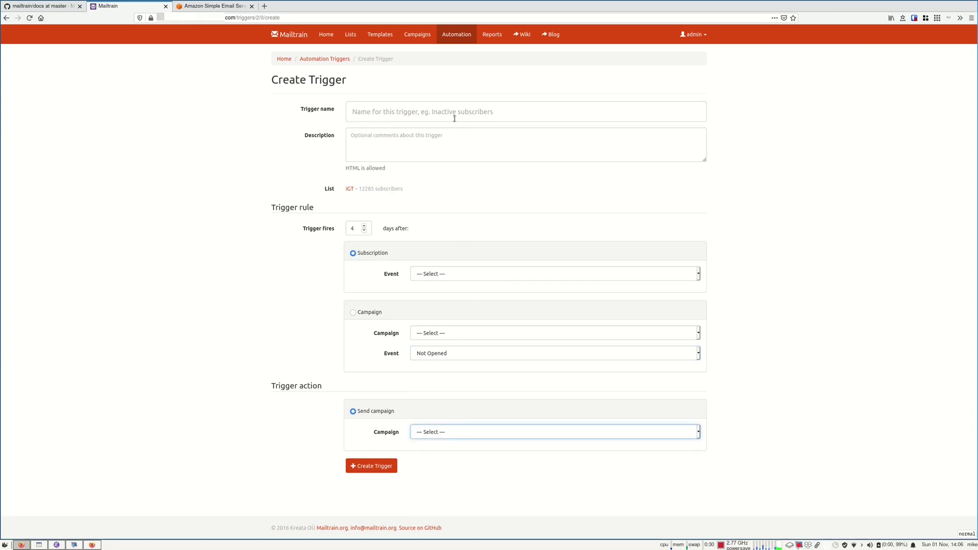
Base the rule on a campaign event and pick the campaign it watches
click(353, 312)
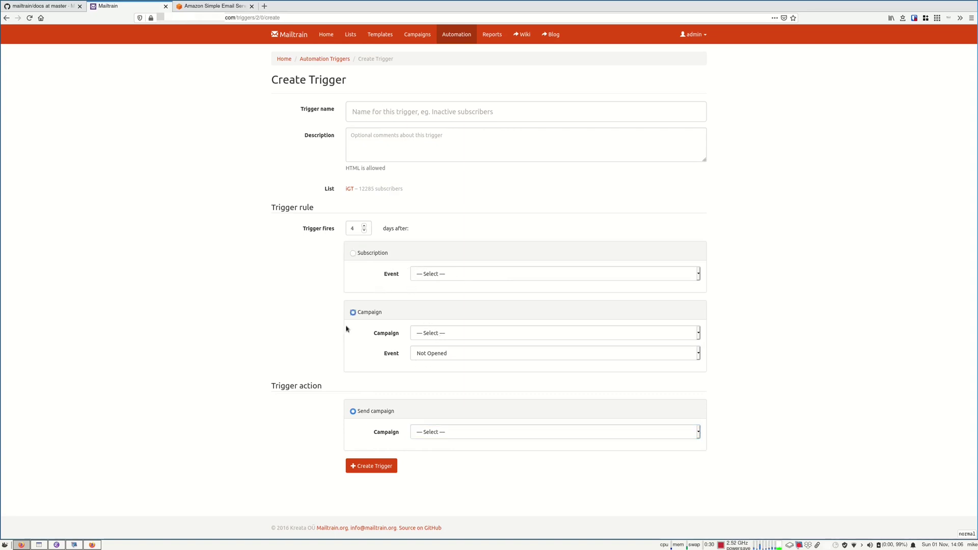
click(411, 336)
click(561, 353)
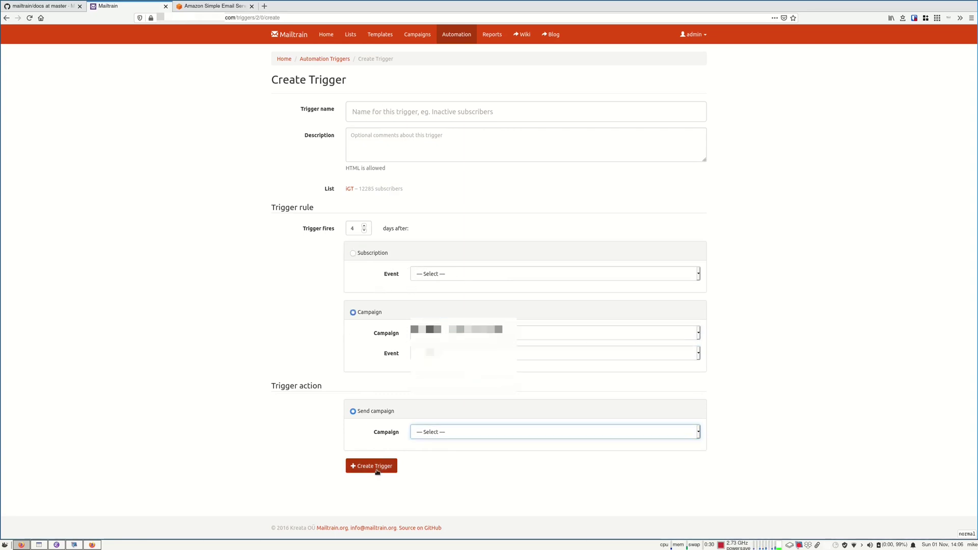
click(484, 433)
click(383, 414)
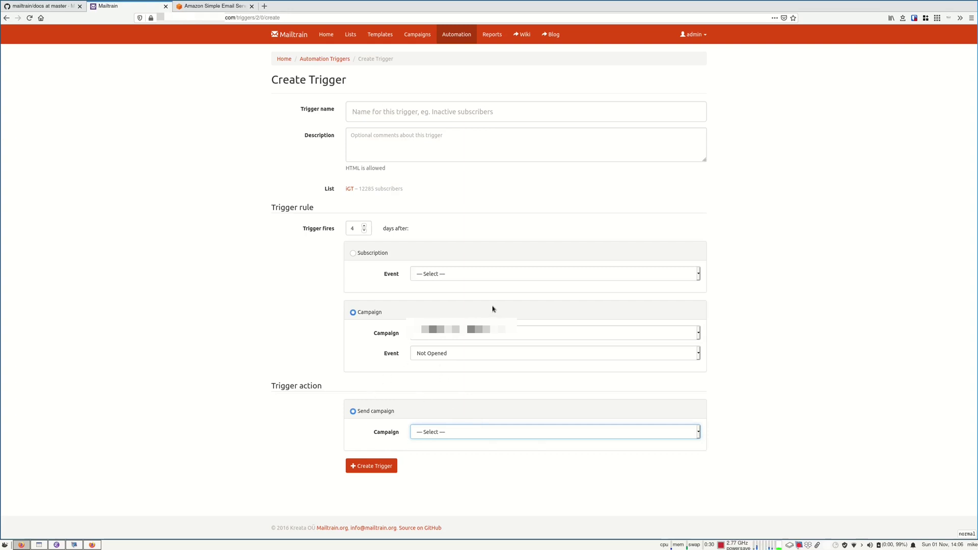
double_click(352, 229)
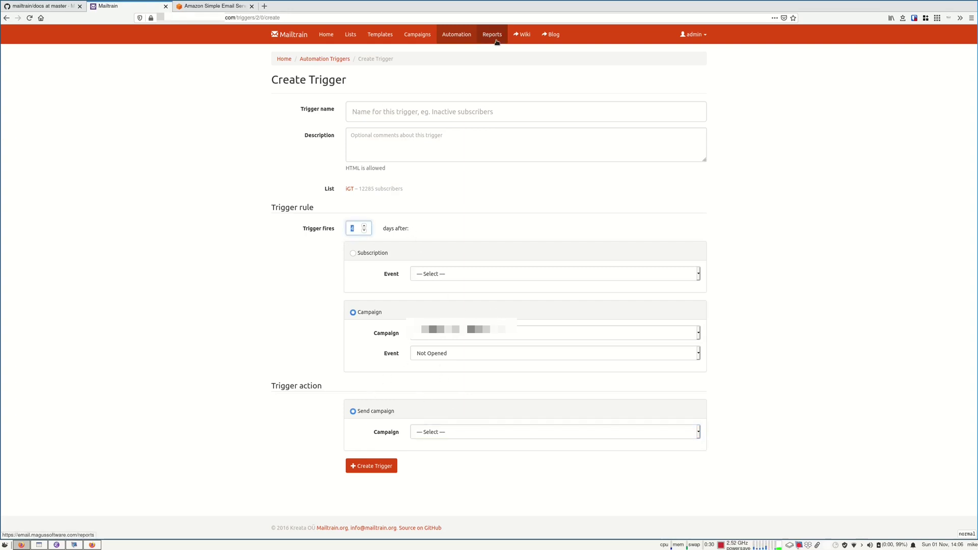
Look over the Reports list, then bring up the empty Blacklist from the admin menu
click(492, 35)
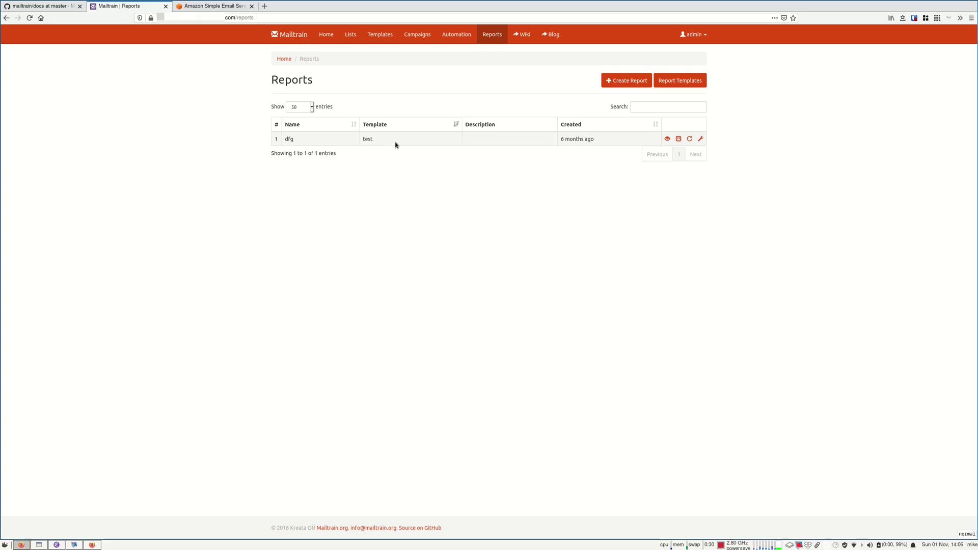
click(694, 34)
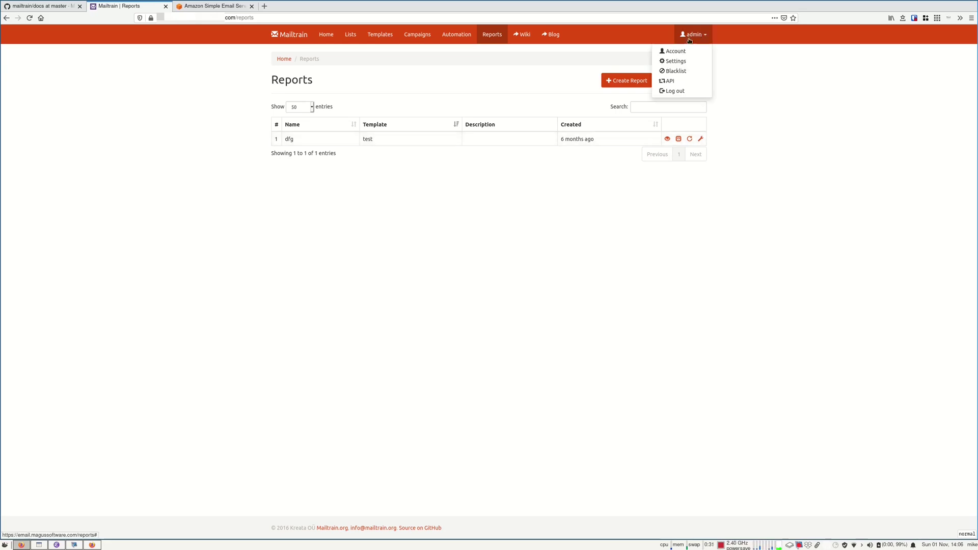
click(683, 71)
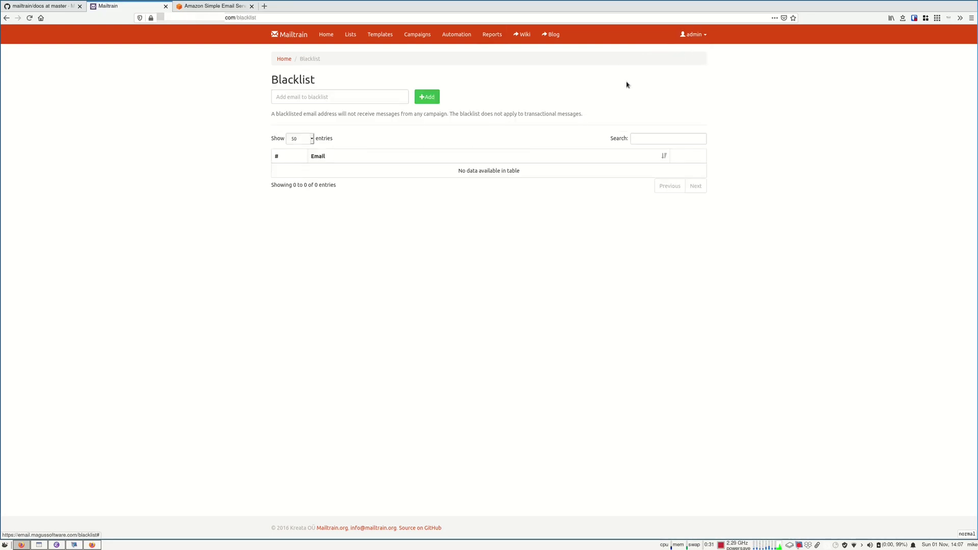
Bring up Settings from the admin menu to view General Settings and Campaign defaults
click(693, 35)
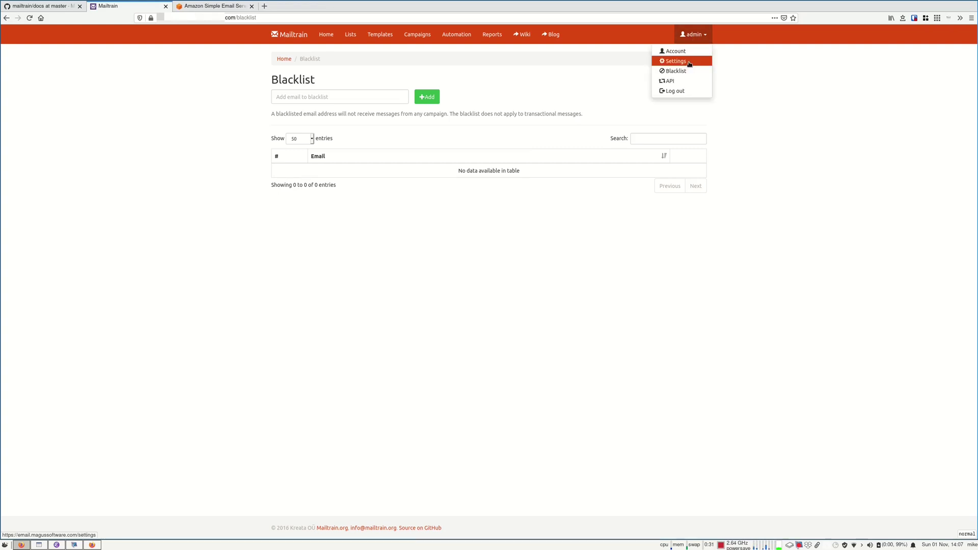
click(690, 63)
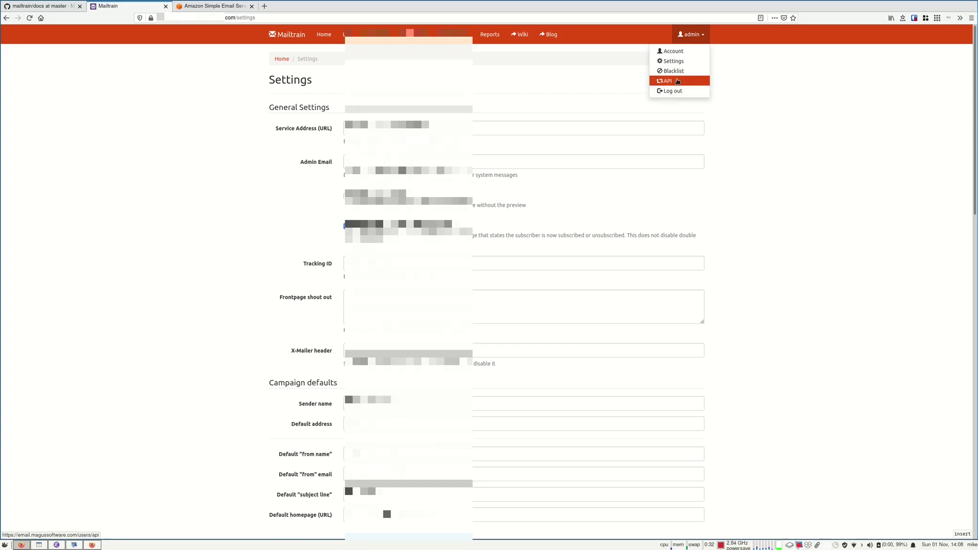
Look over Mailtrain's API page with its subscription endpoints, then return to the Campaigns list
click(678, 82)
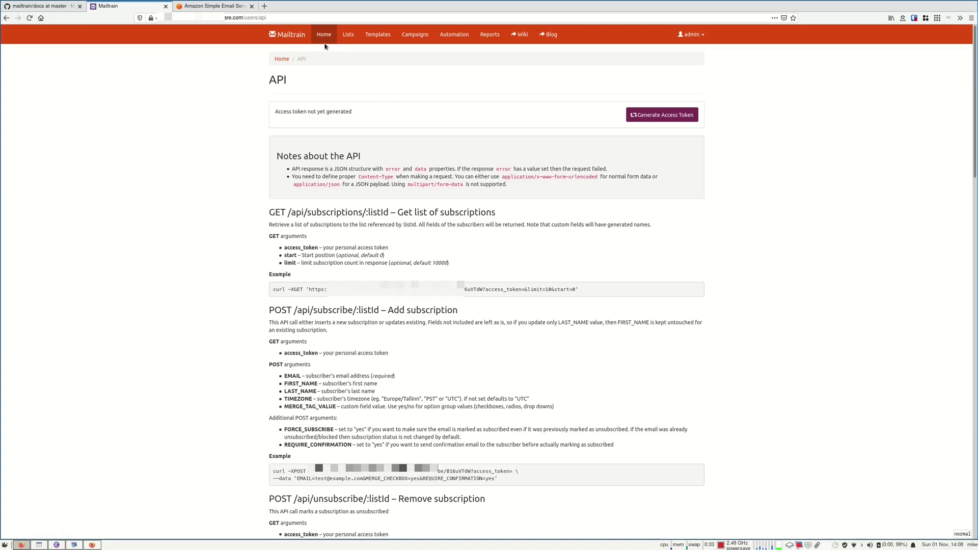
click(415, 34)
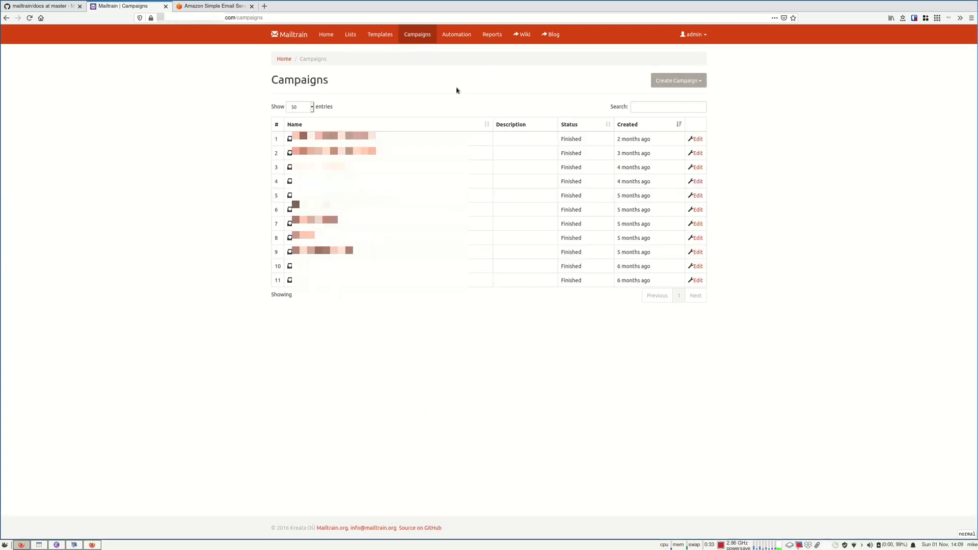
Back in the GitHub install docs, look up 'nginx' and scroll to the README top
key(ctrl+Page_Up)
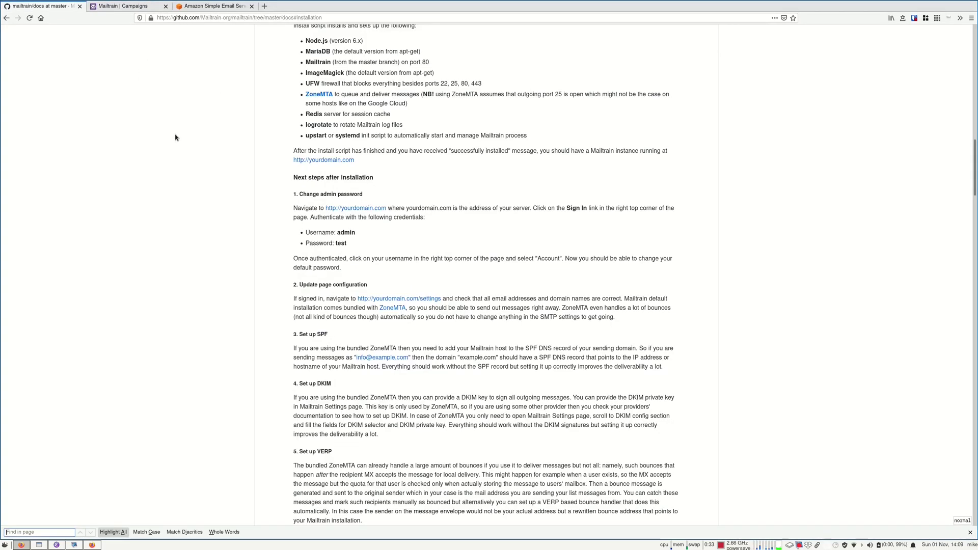
text(nginx)
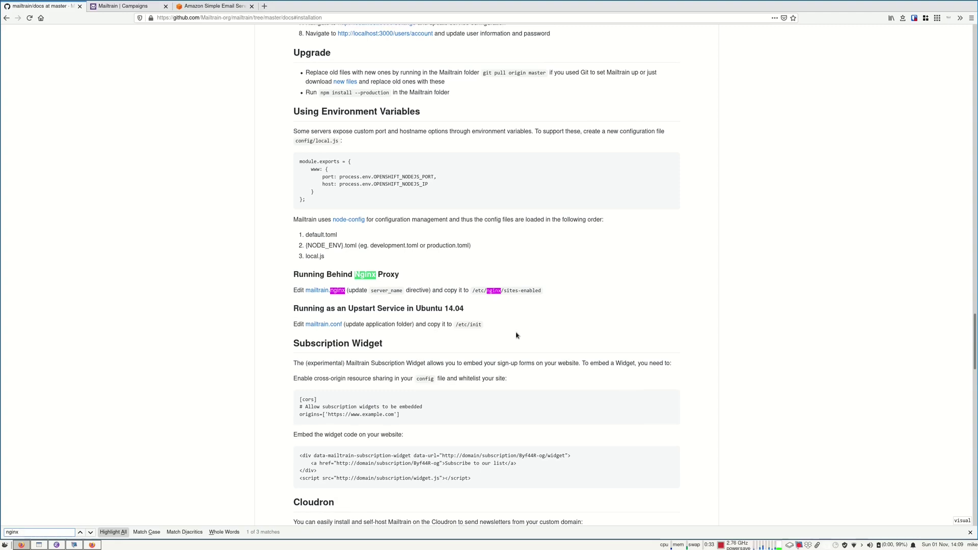
scroll(516, 341, up, 2)
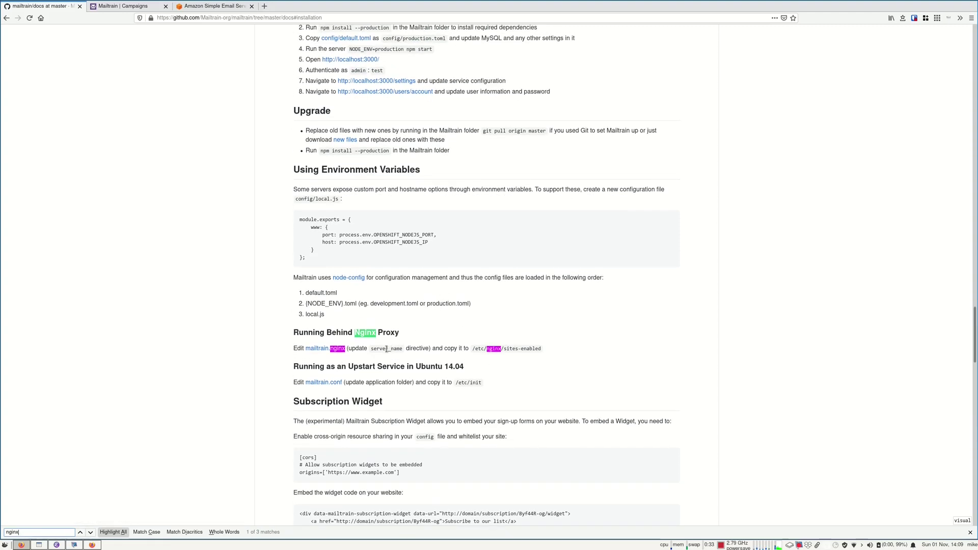
scroll(314, 399, up, 4)
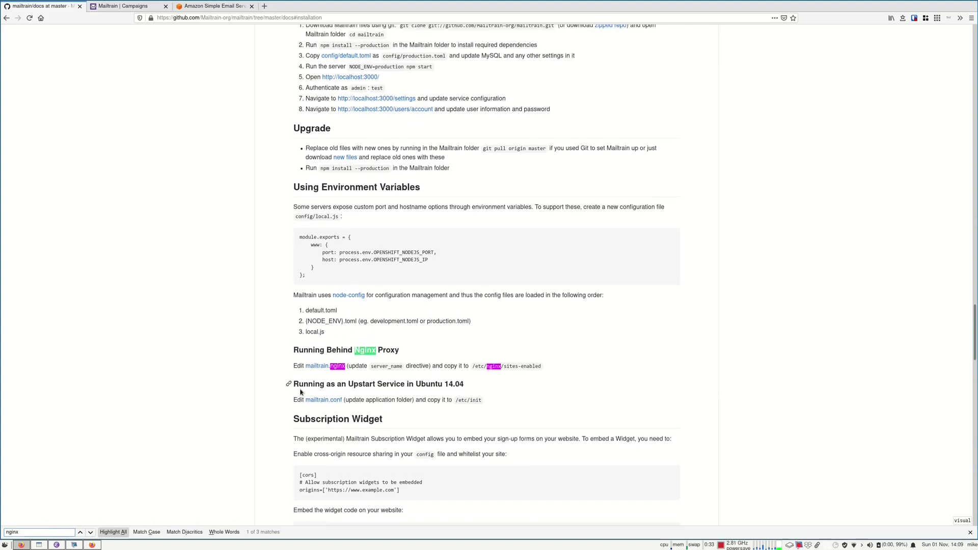
scroll(272, 413, up, 2)
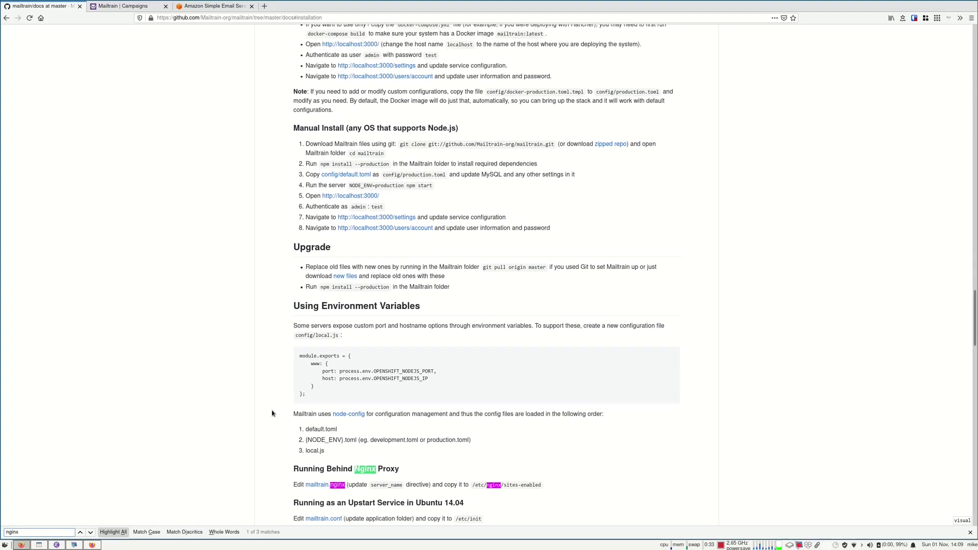
scroll(272, 413, up, 20)
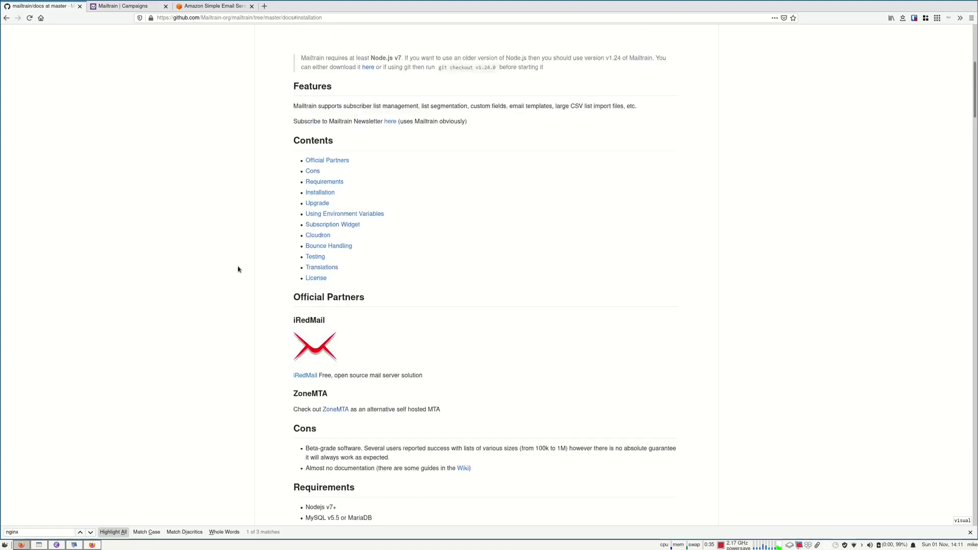
scroll(305, 248, up, 5)
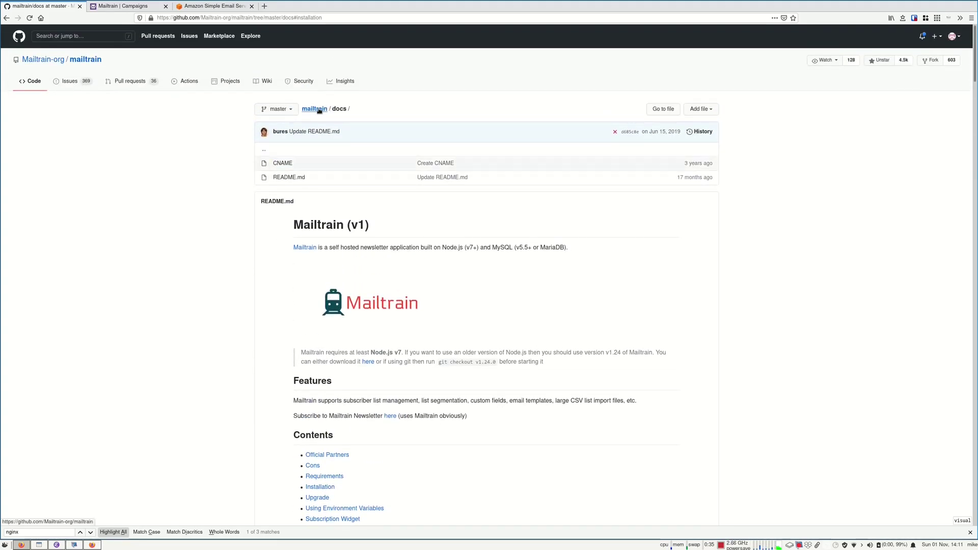
From the Mailtrain (v1) heading, navigate to the repository's branches page filtered to Active branches
drag(297, 223, 407, 222)
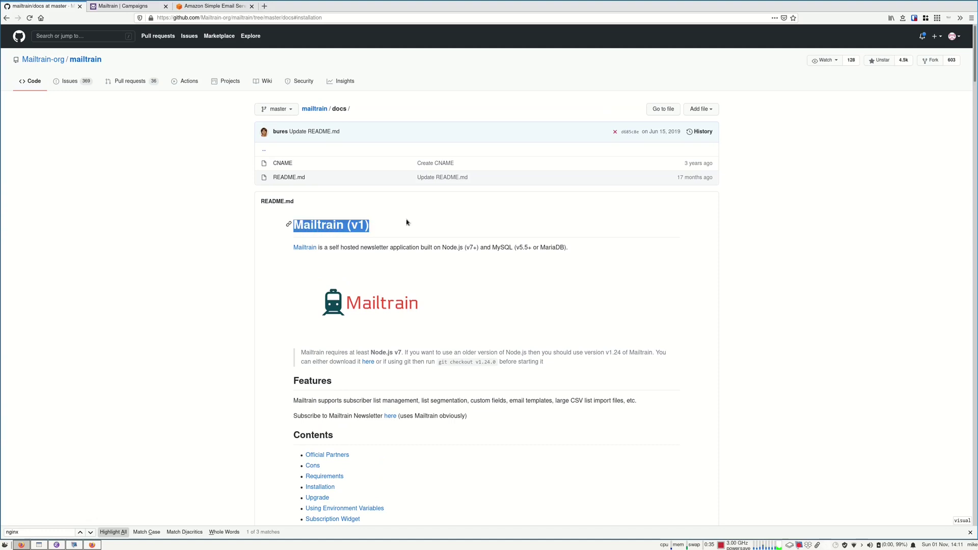
click(320, 109)
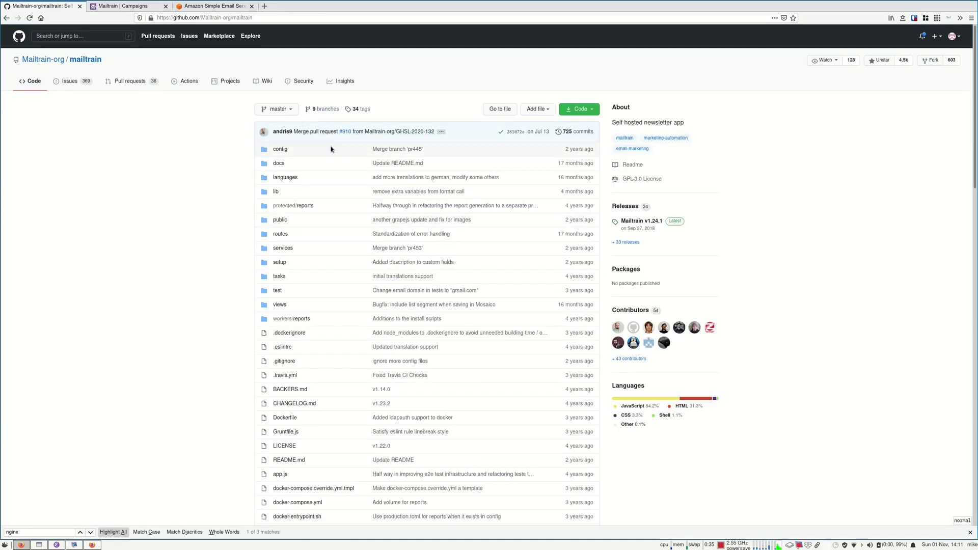
click(274, 109)
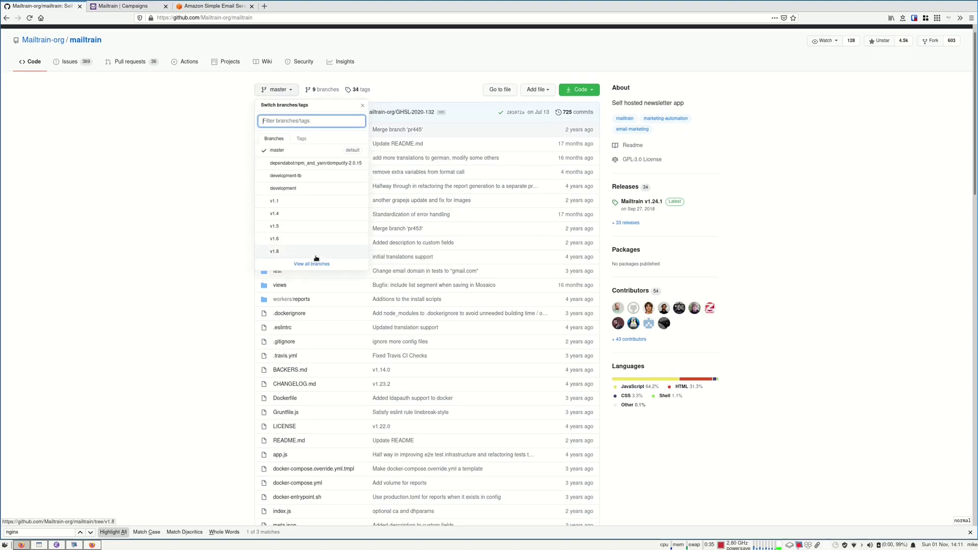
click(305, 265)
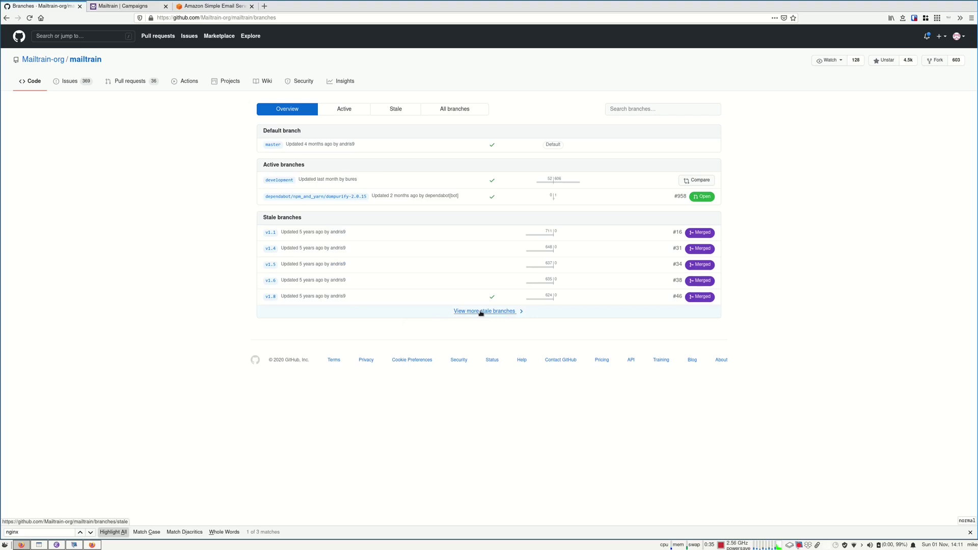
click(480, 312)
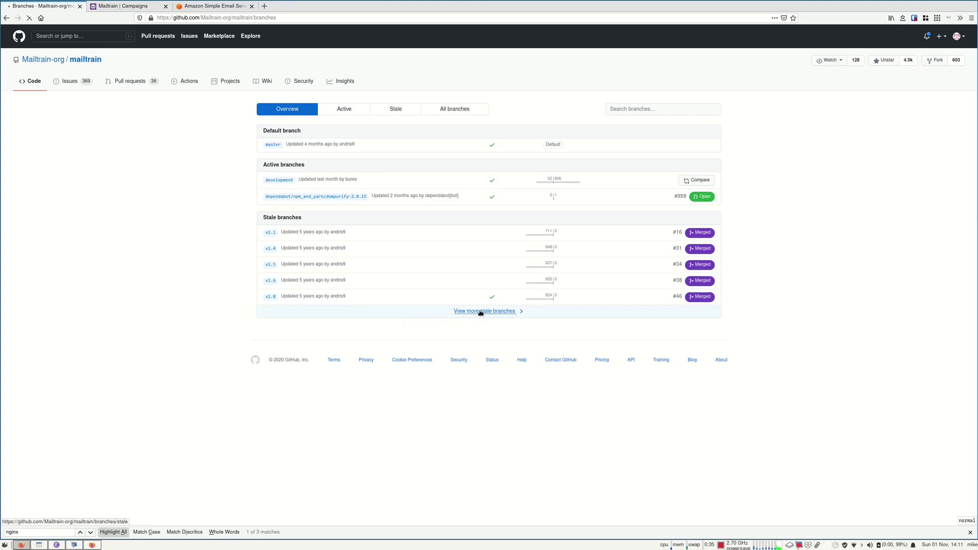
click(343, 112)
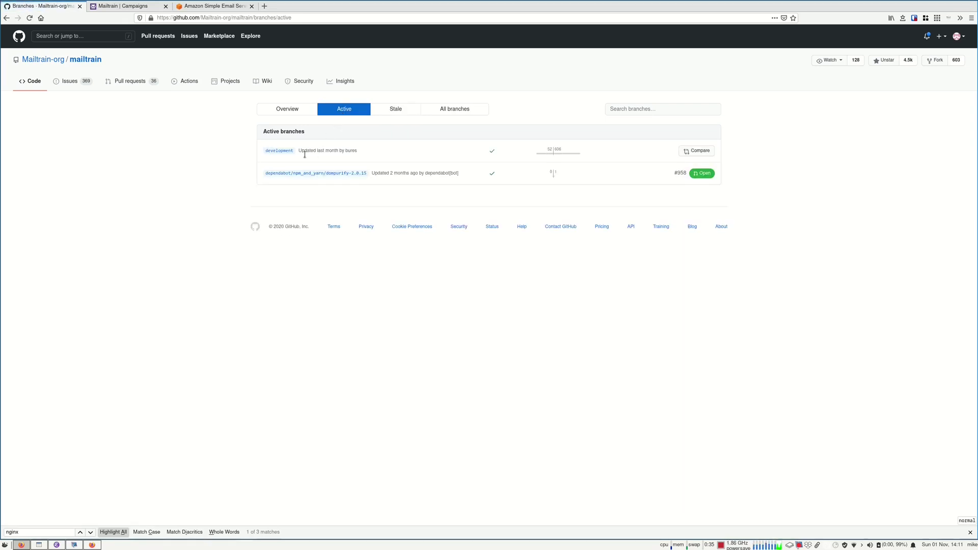
Open the development branch and highlight the Mailtrain v2 (beta) heading and recommended hardware
click(279, 152)
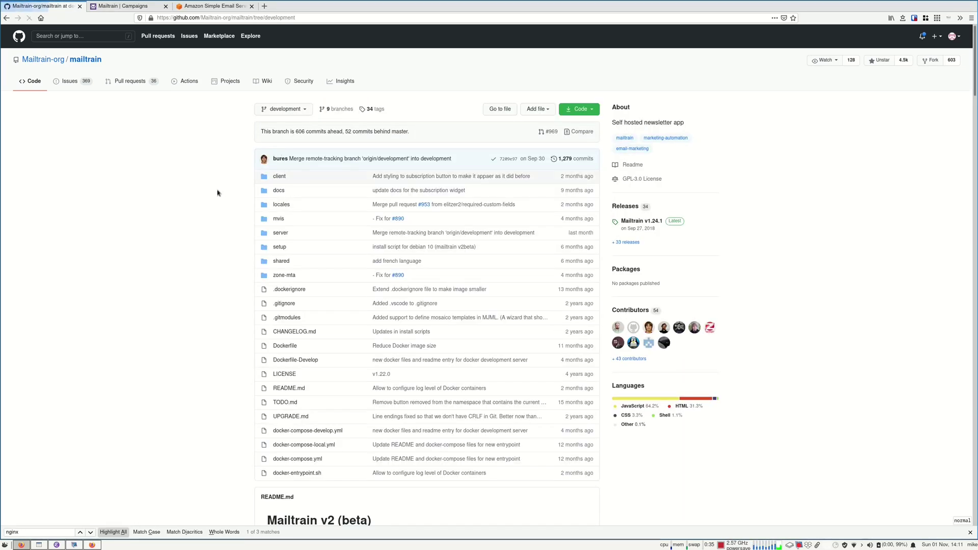
scroll(239, 199, down, 7)
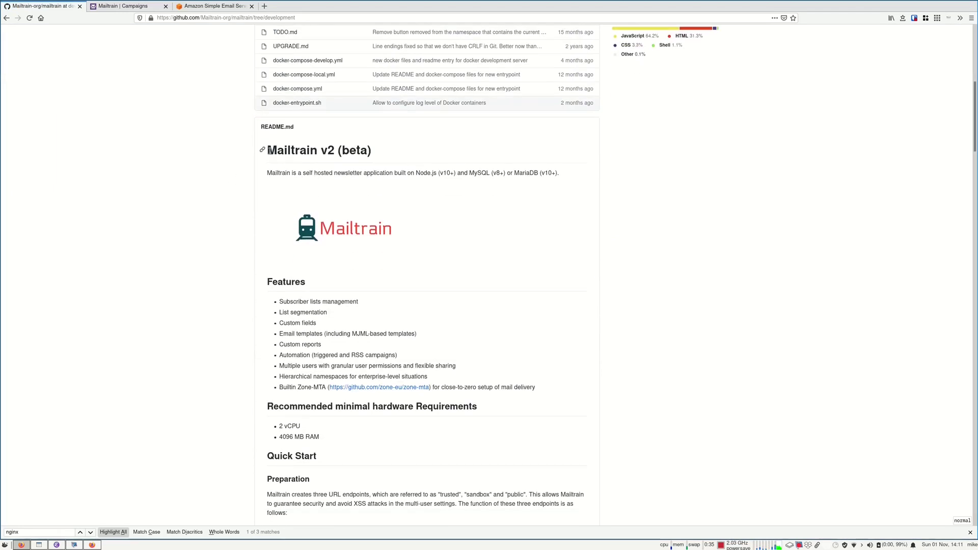
drag(270, 152, 423, 164)
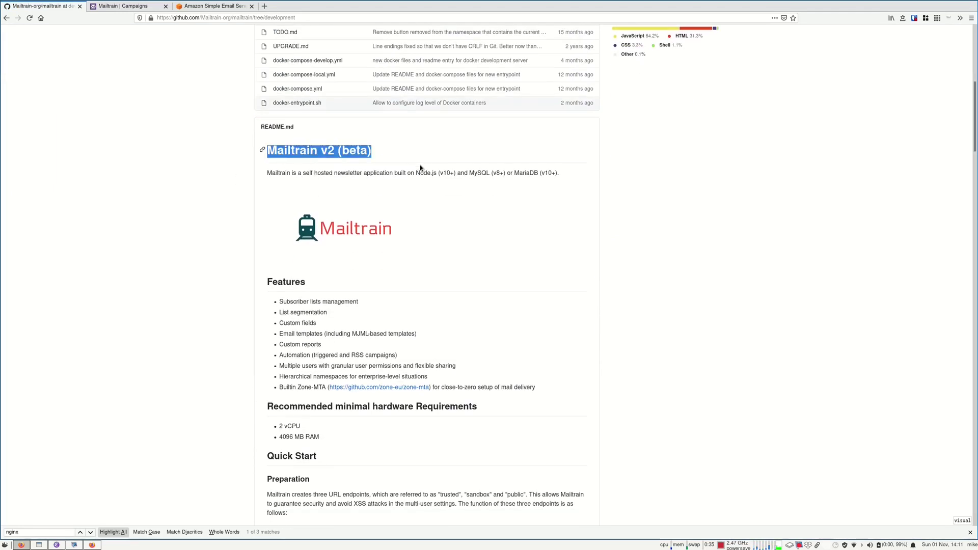
scroll(316, 209, down, 4)
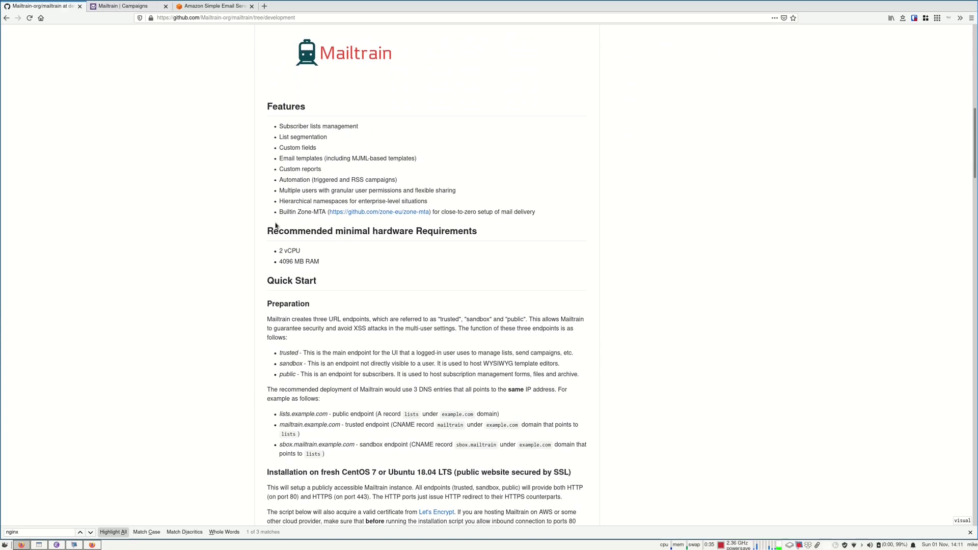
scroll(280, 230, down, 1)
drag(279, 212, 328, 226)
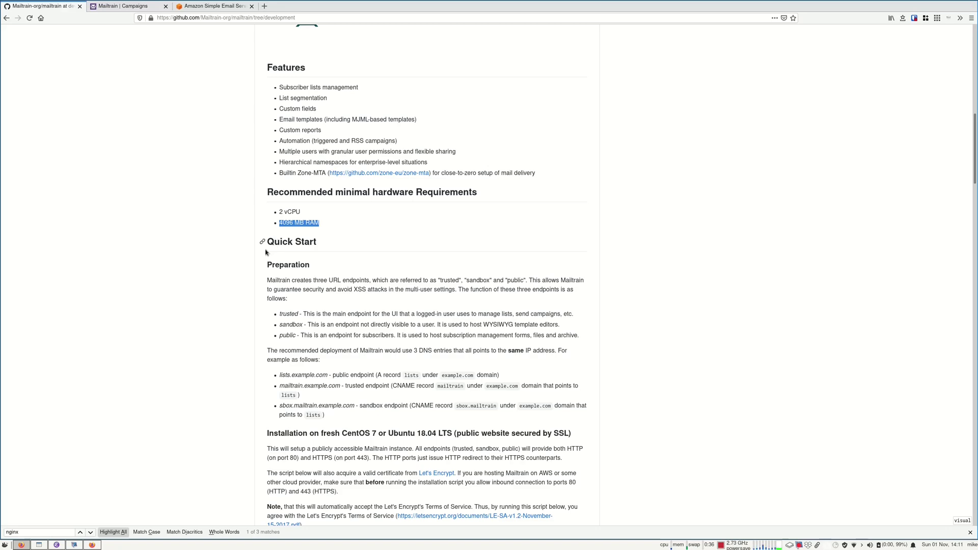
Read the rest of the v2 README down to License, then scroll back toward the top
scroll(266, 252, down, 12)
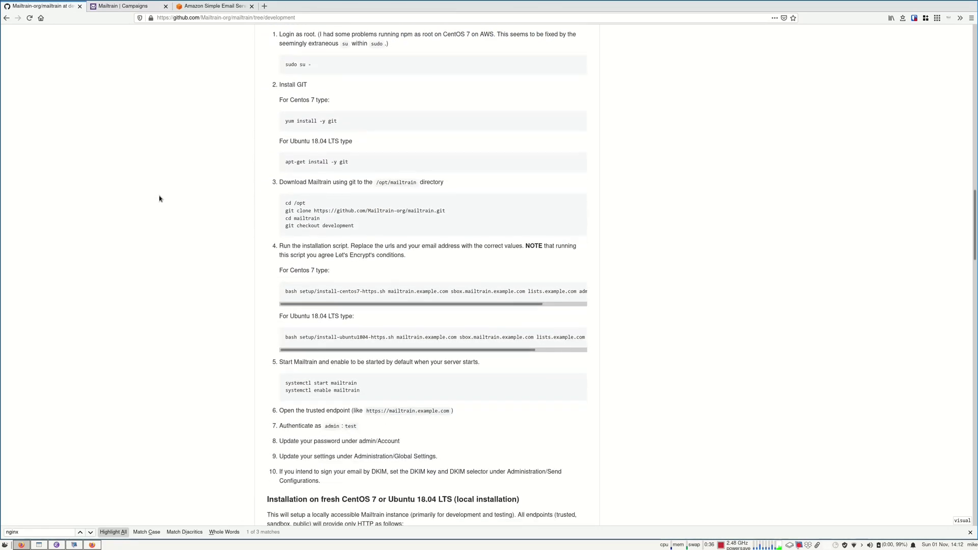
scroll(162, 204, down, 4)
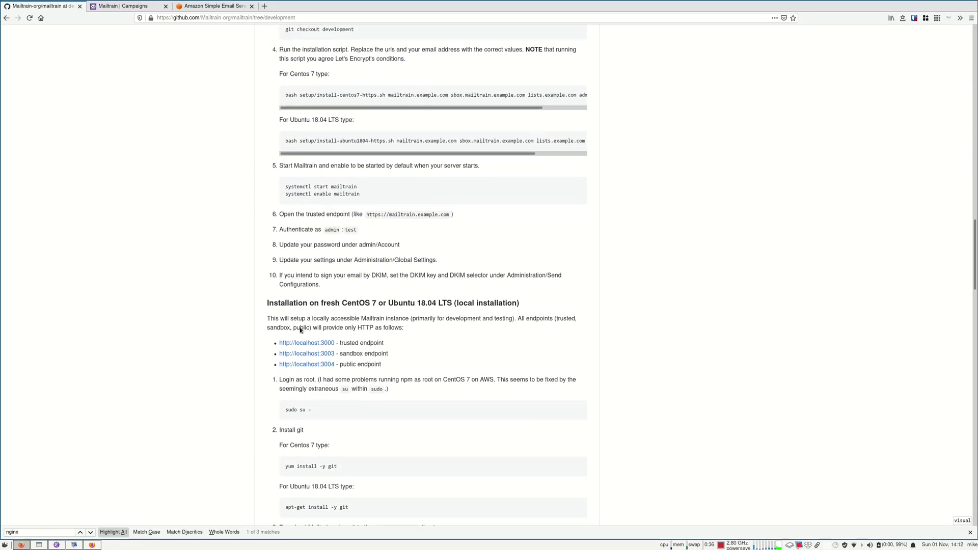
scroll(285, 326, down, 8)
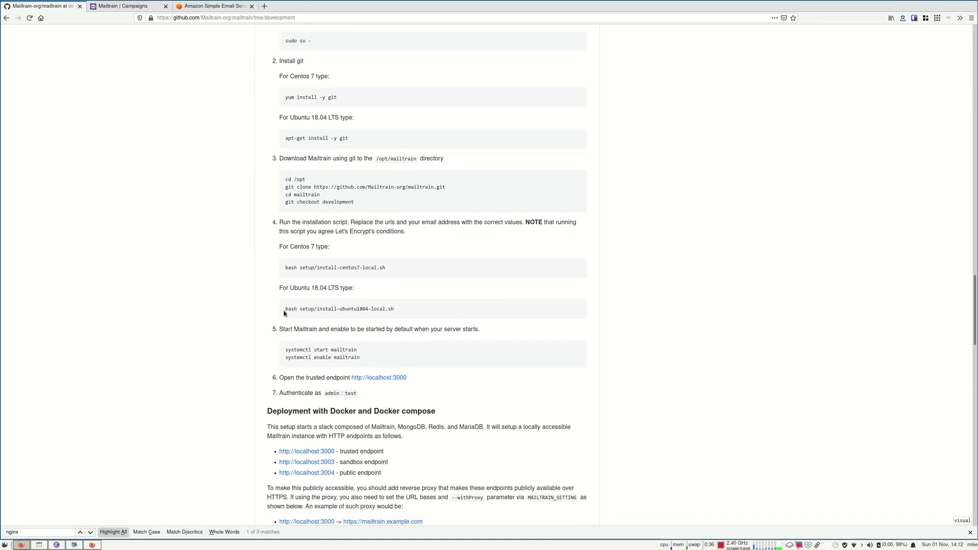
scroll(284, 314, down, 3)
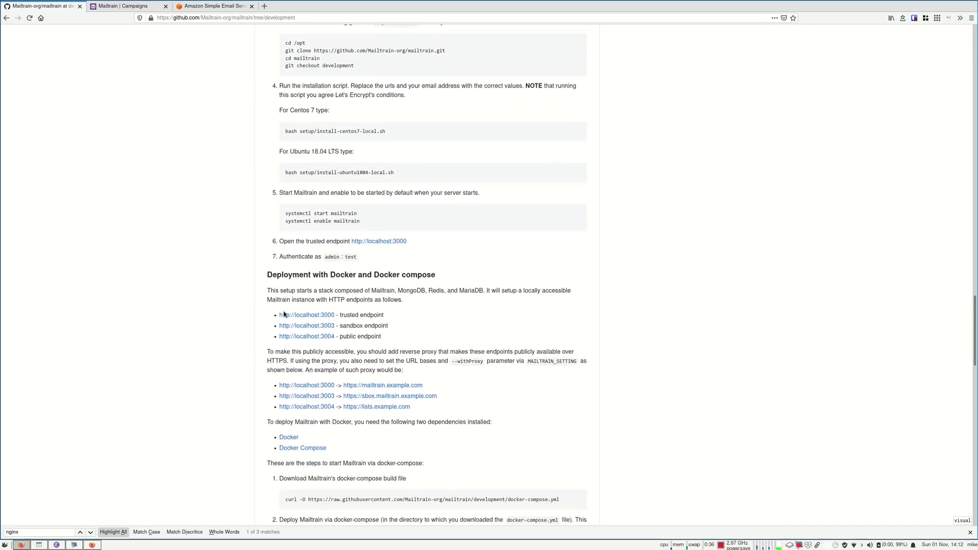
scroll(284, 314, down, 4)
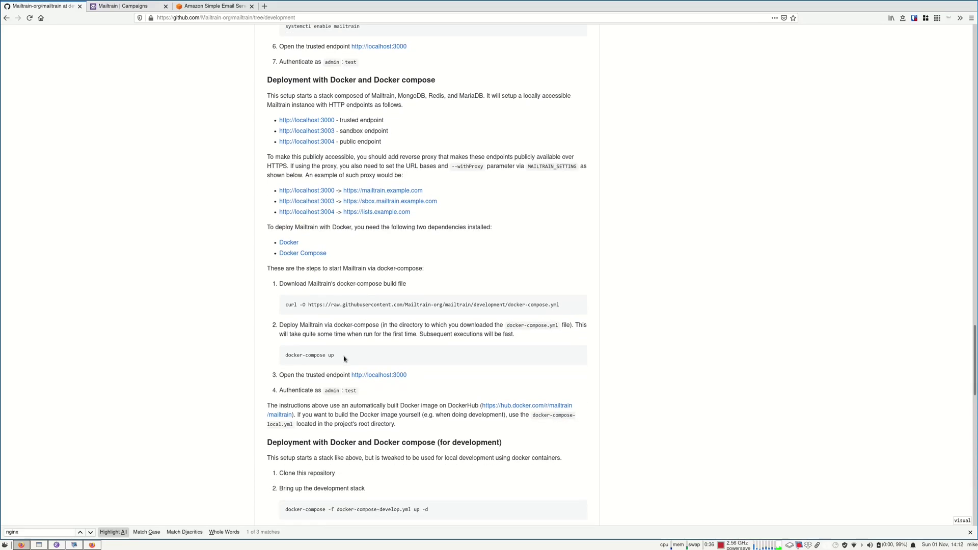
scroll(406, 324, down, 1)
scroll(389, 417, down, 9)
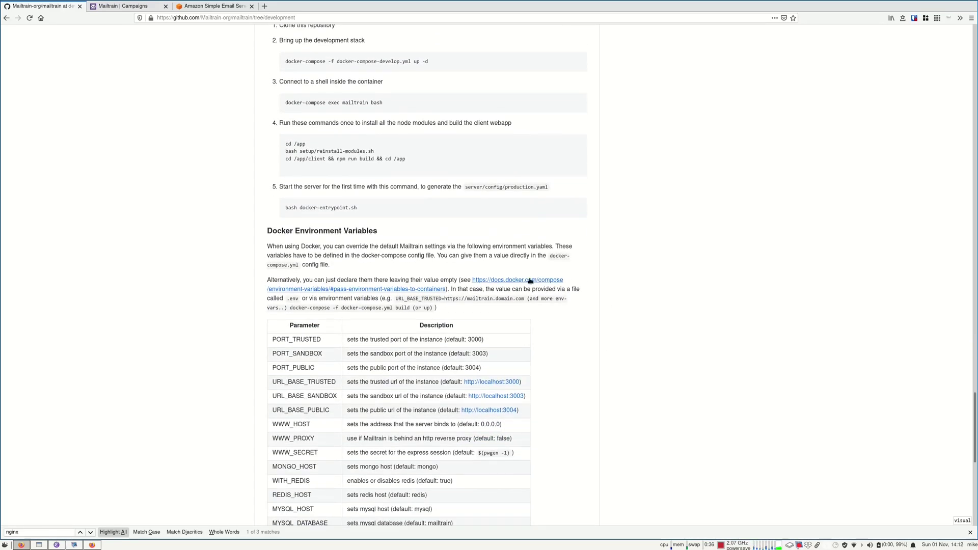
scroll(511, 286, down, 9)
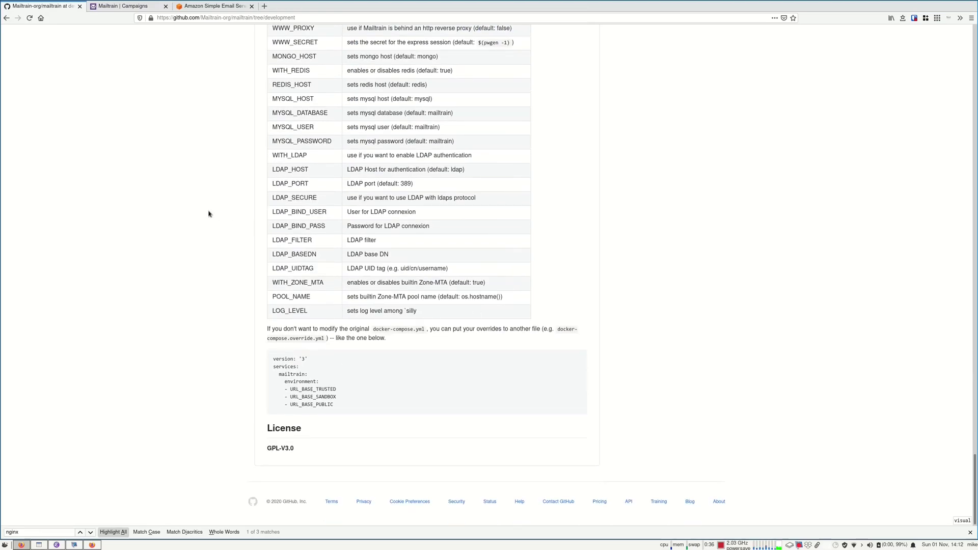
scroll(209, 213, up, 18)
scroll(229, 202, up, 20)
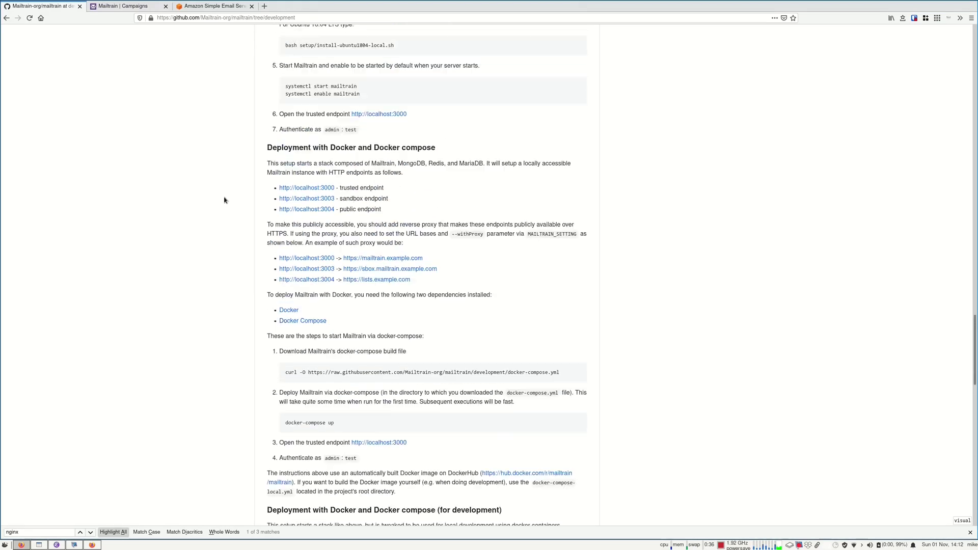
scroll(206, 241, up, 13)
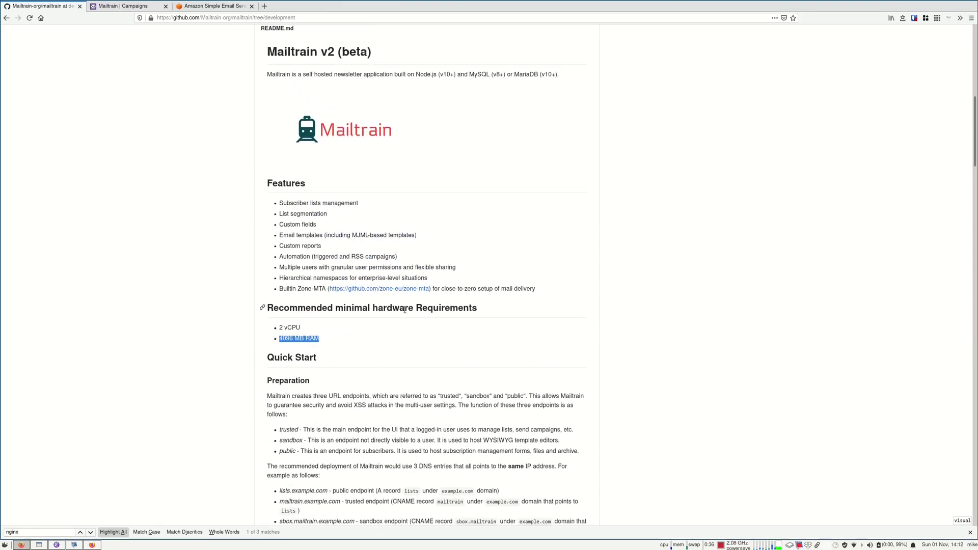
drag(372, 309, 478, 309)
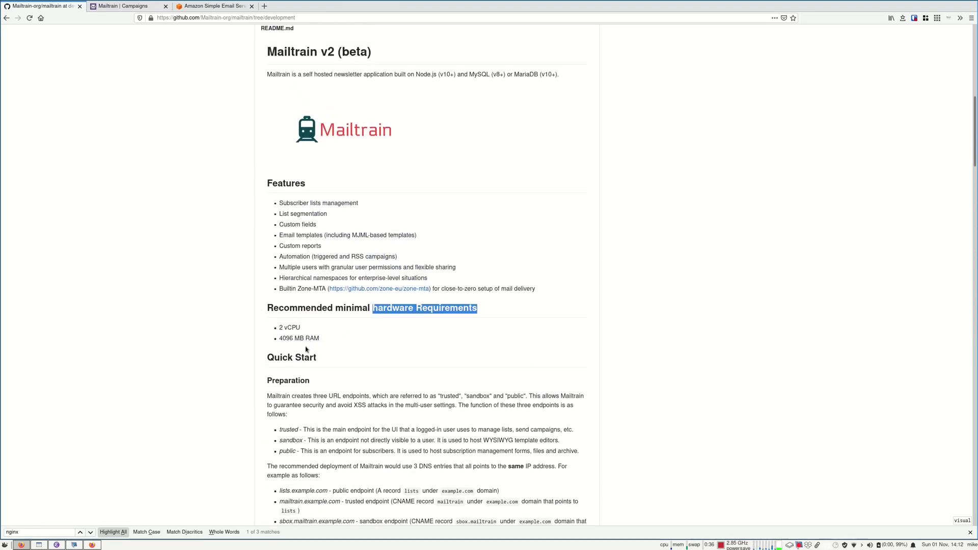